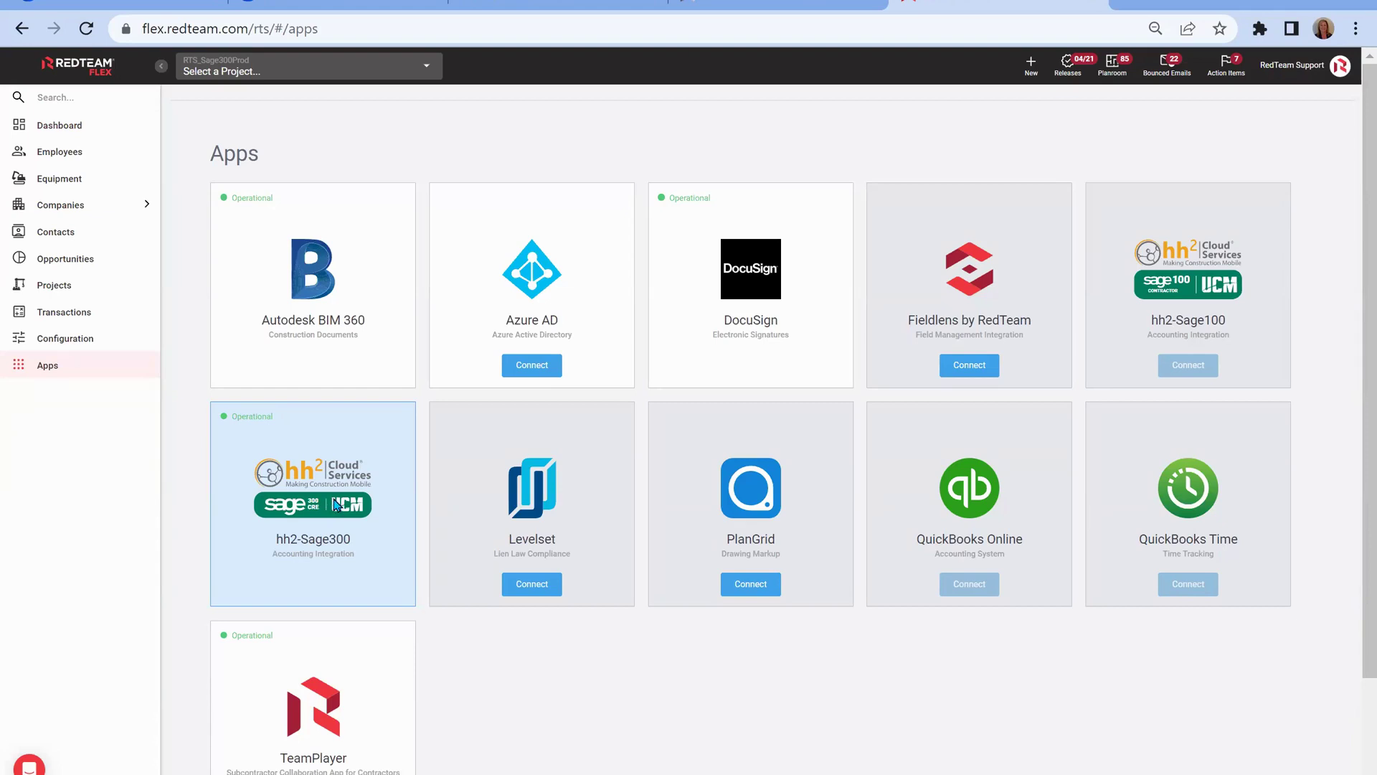
# Step: Open the hh2-Sage300 integration summary and list the Sage import options, from Cost Codes to Vendors
pyautogui.click(336, 504)
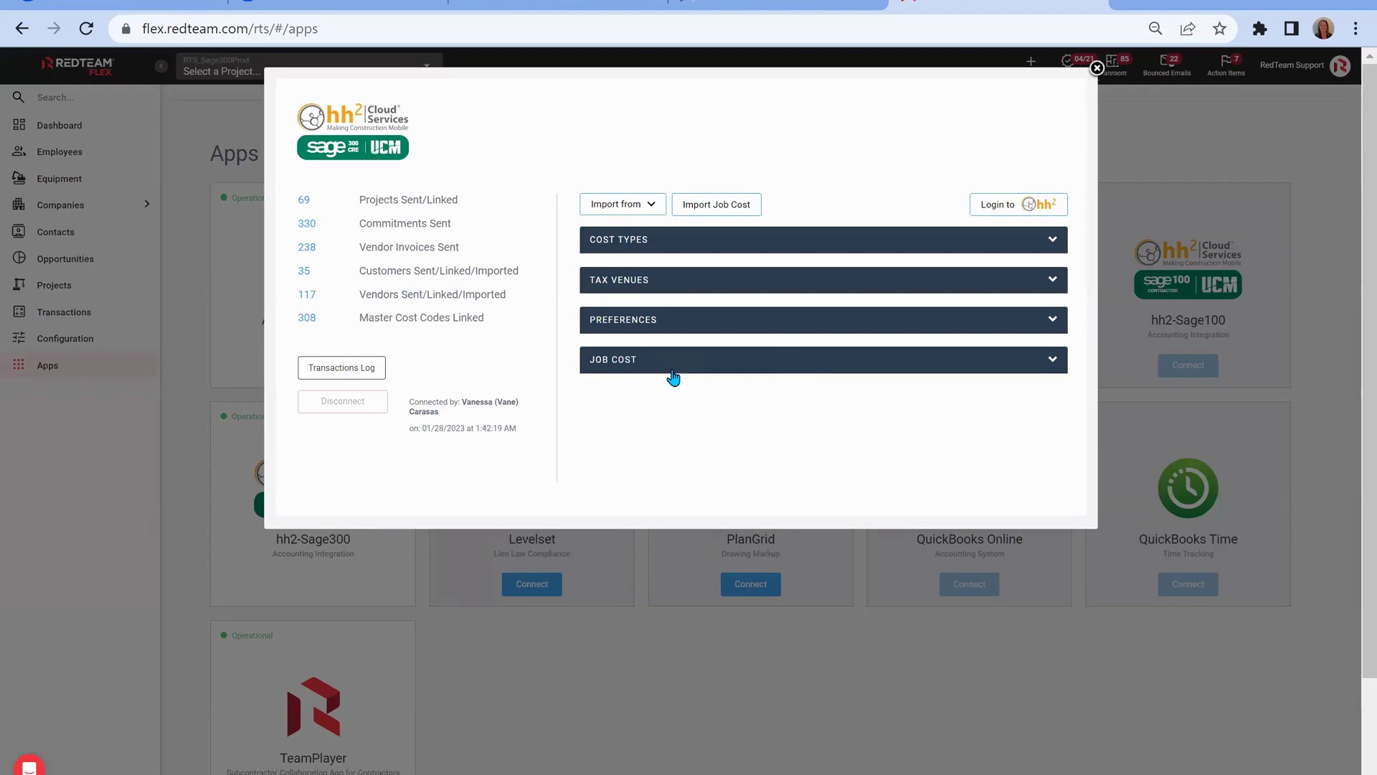
pyautogui.click(651, 208)
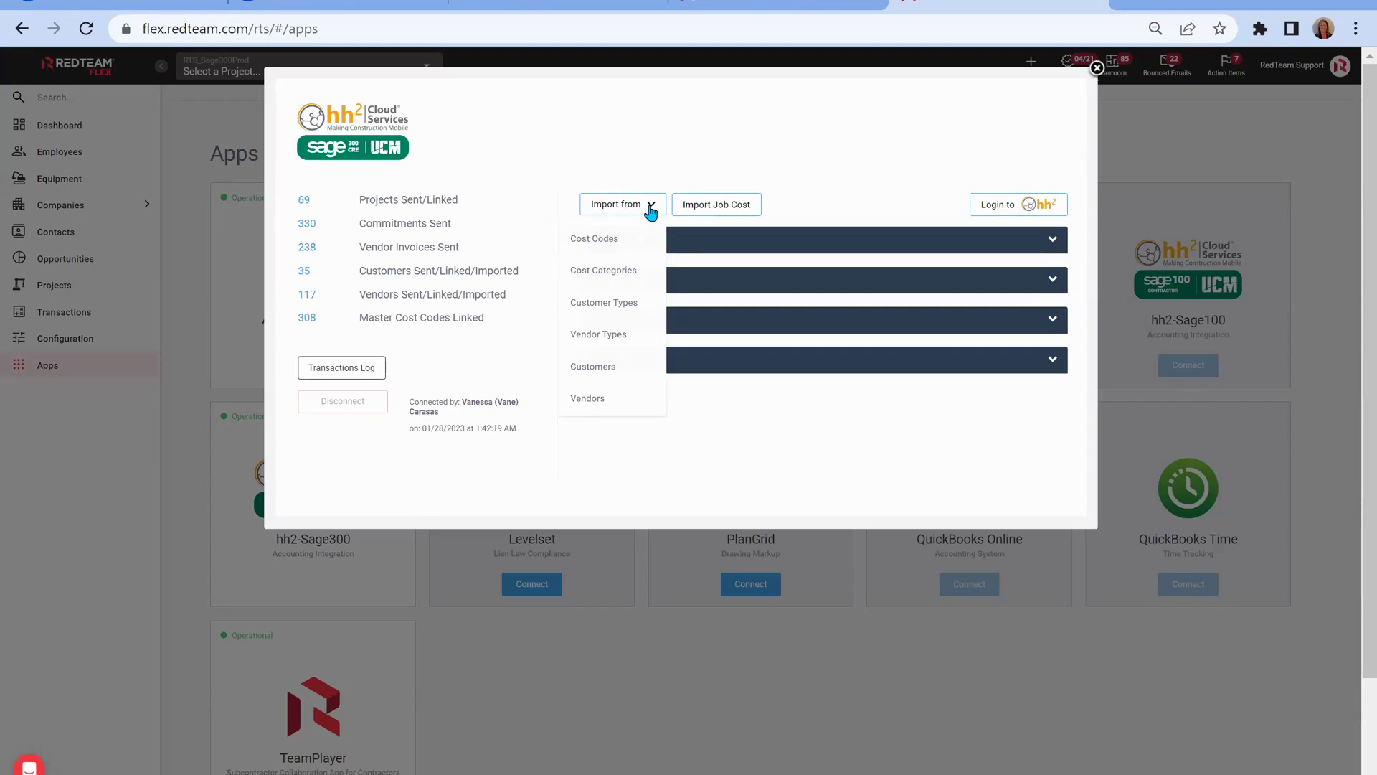
# Step: On the Import Standard Cost Codes page, inspect Sage cost code 11-440's matching RedTeam cost codes
pyautogui.click(595, 241)
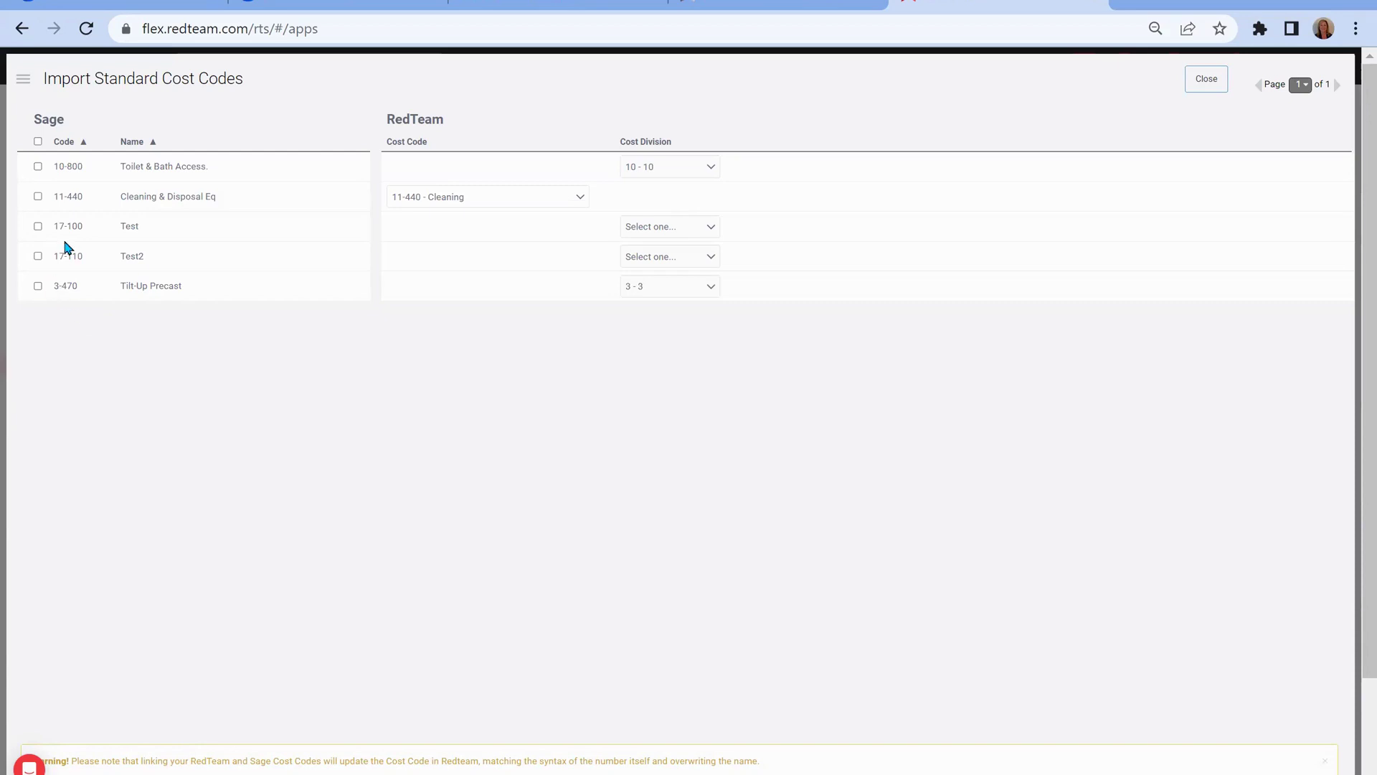
pyautogui.click(38, 196)
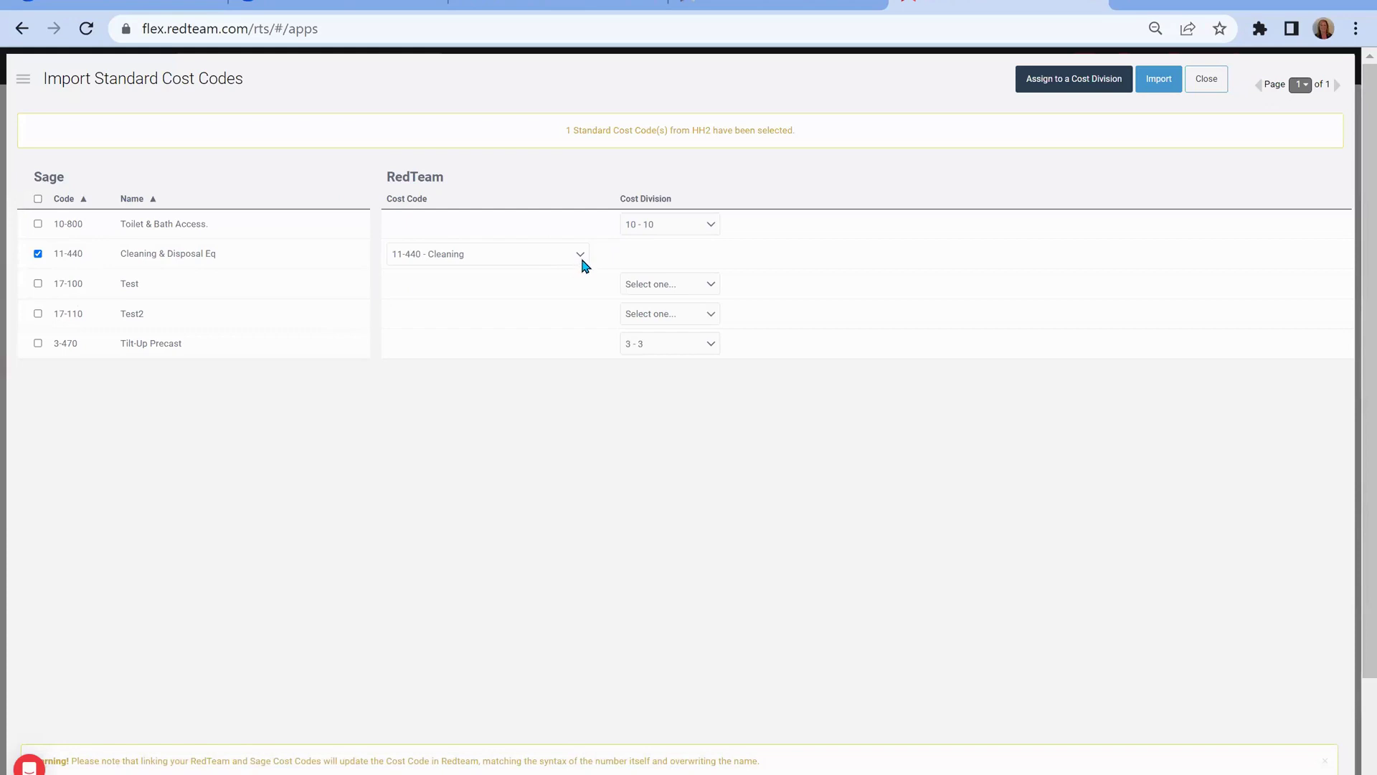
pyautogui.click(535, 255)
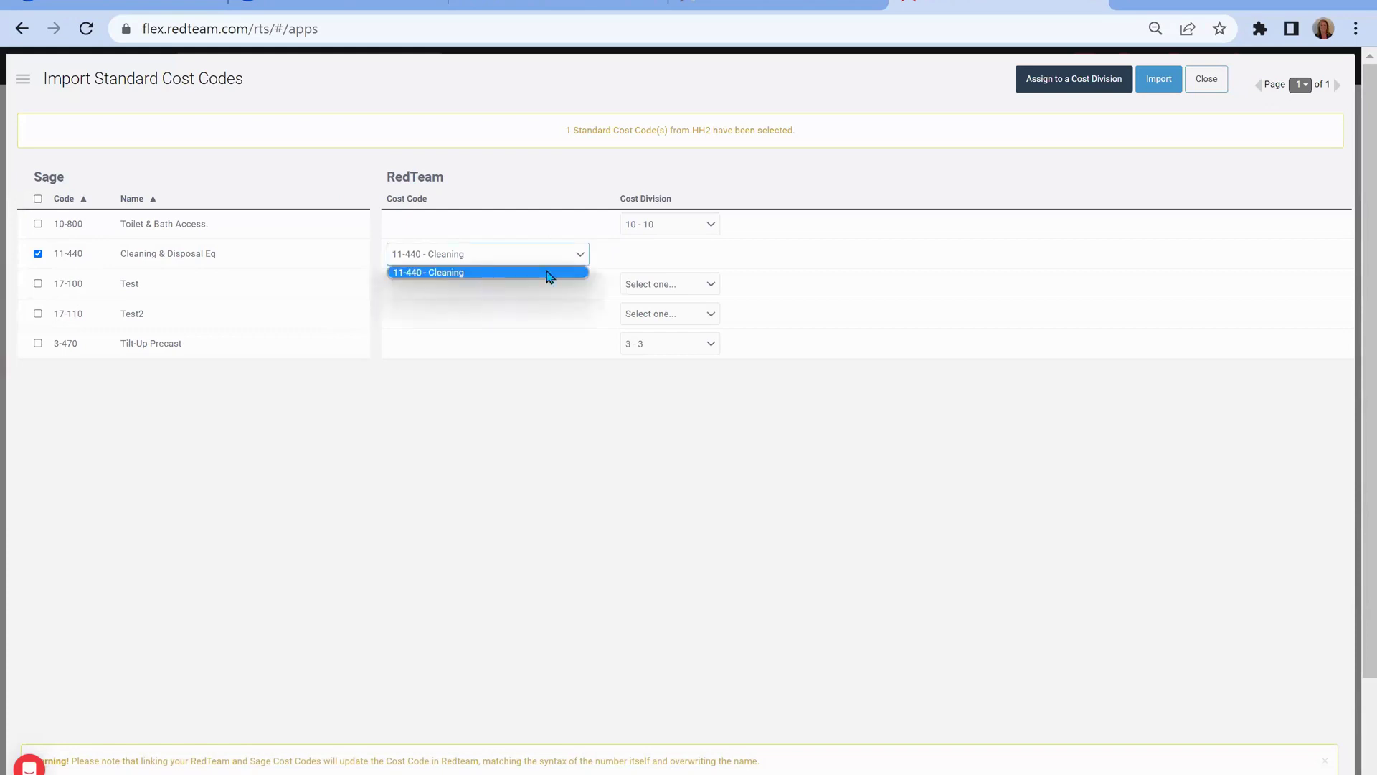
pyautogui.click(1154, 87)
pyautogui.click(167, 402)
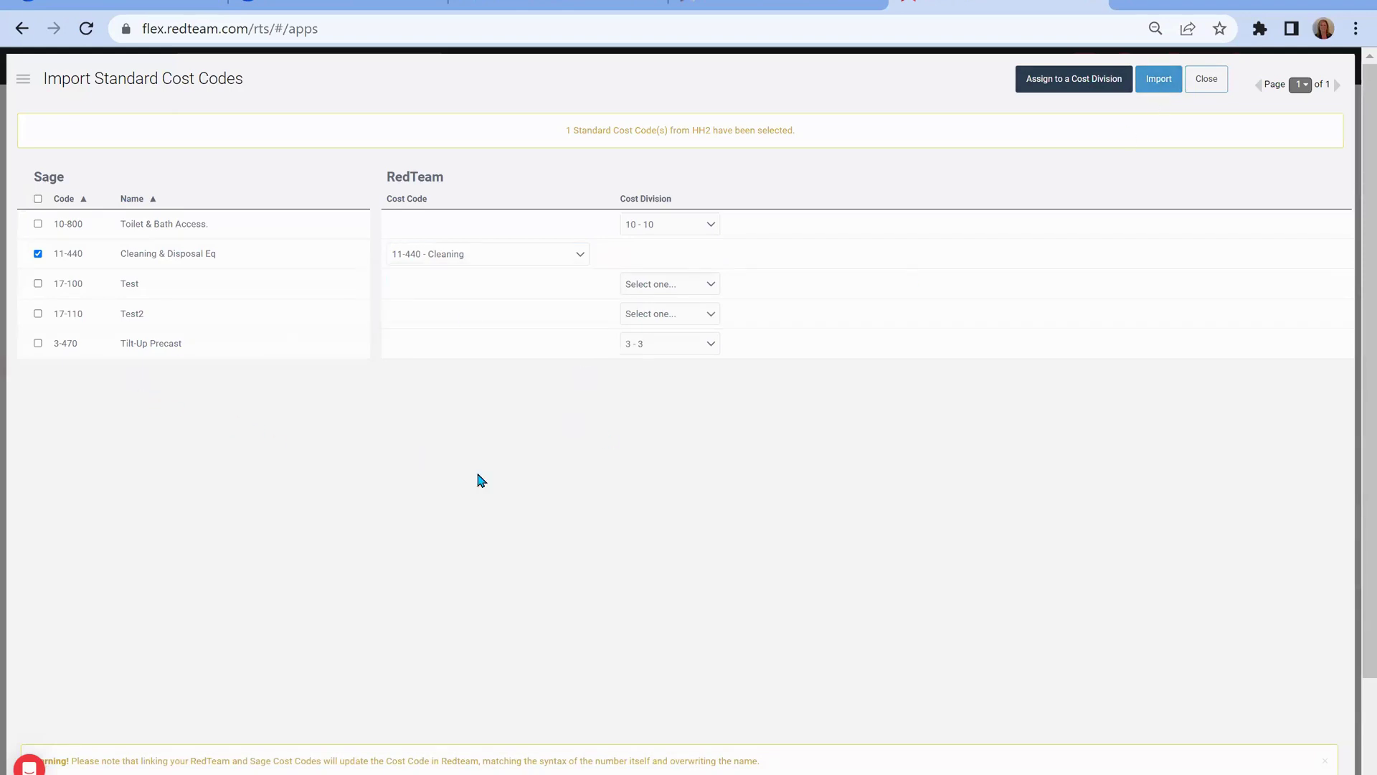
# Step: Select only Sage cost code 17-100 Test, check its cost divisions, and import it
pyautogui.click(38, 255)
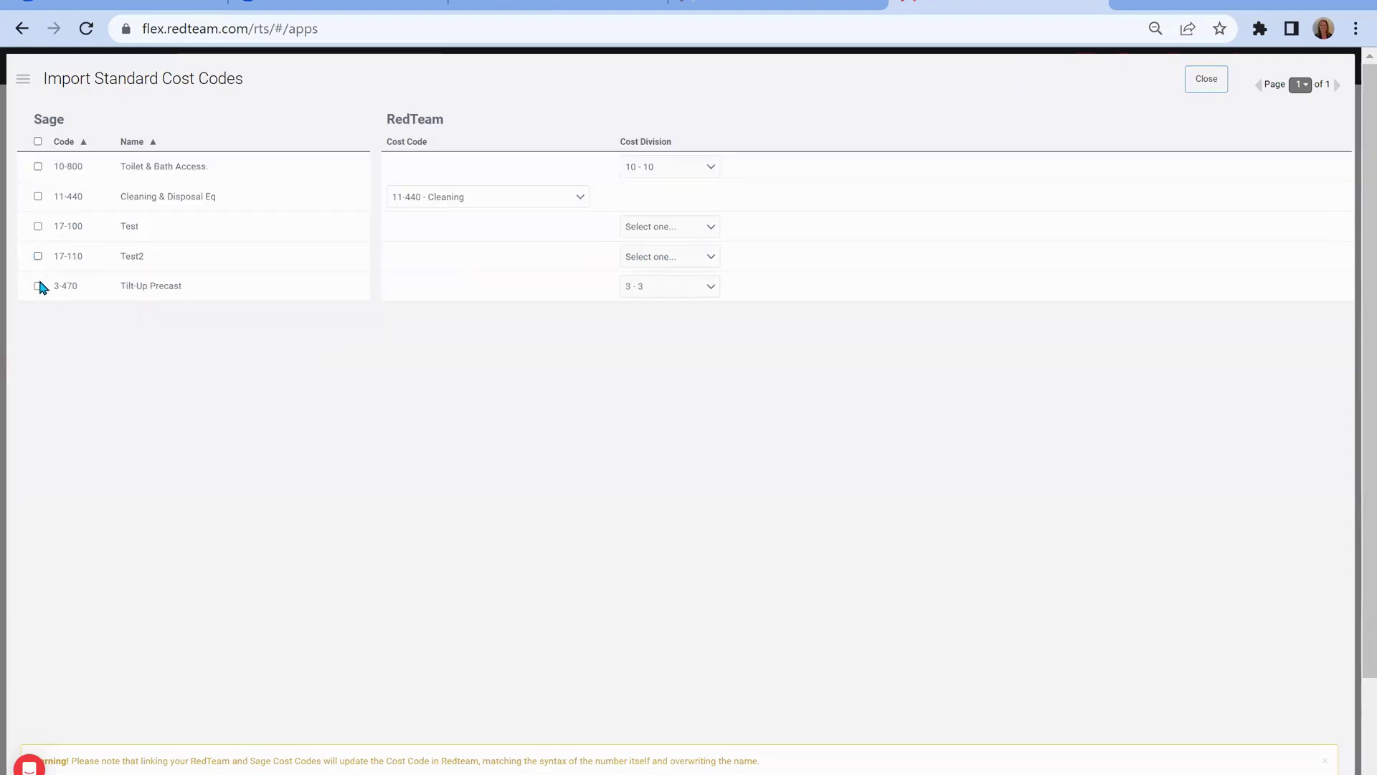
pyautogui.click(38, 229)
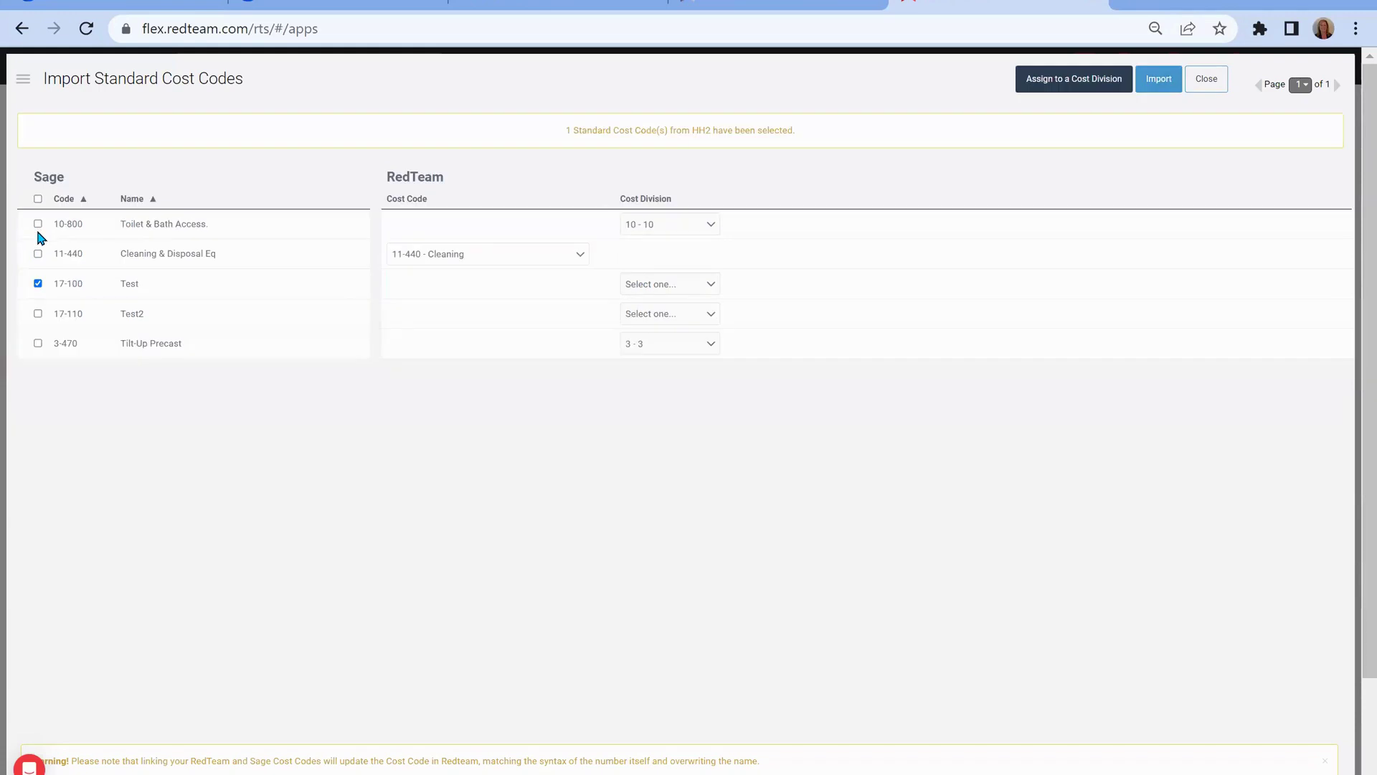
pyautogui.click(713, 287)
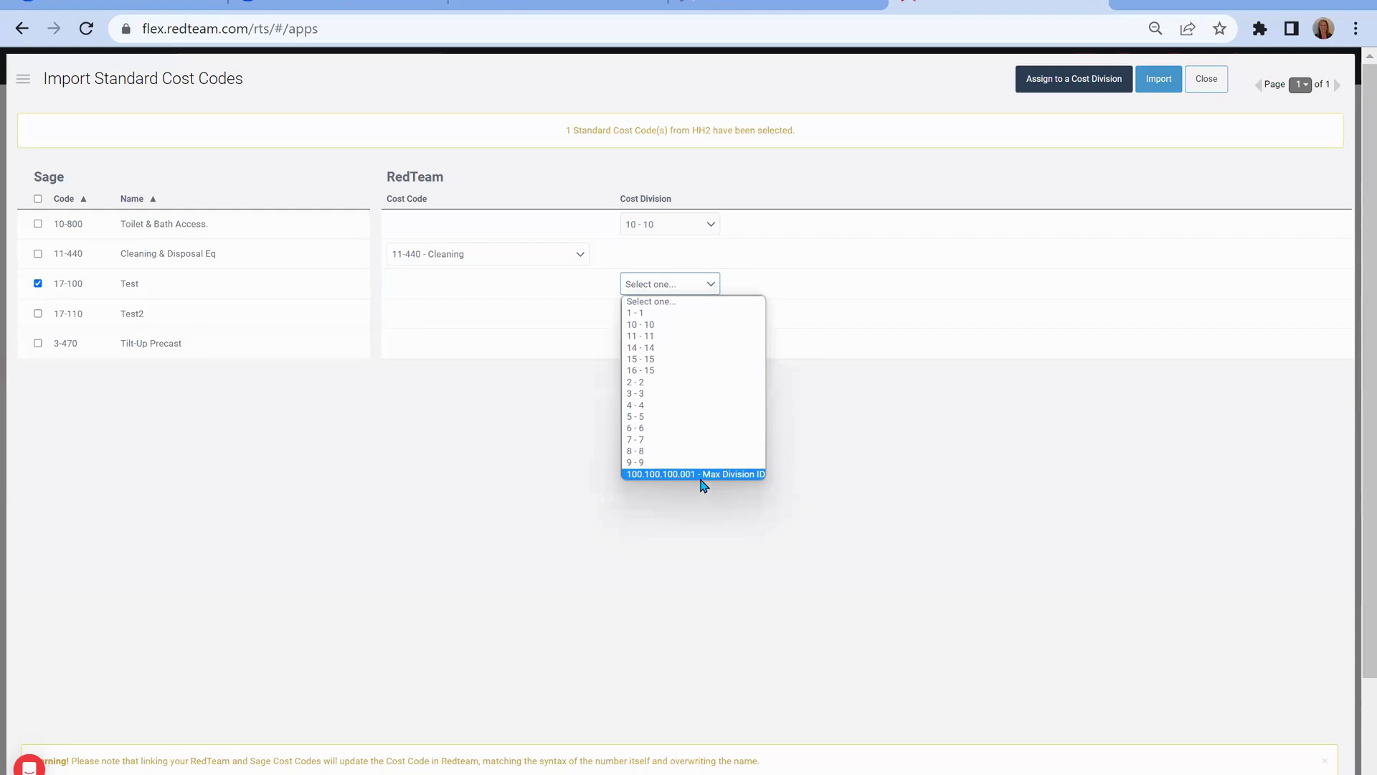
pyautogui.press('5')
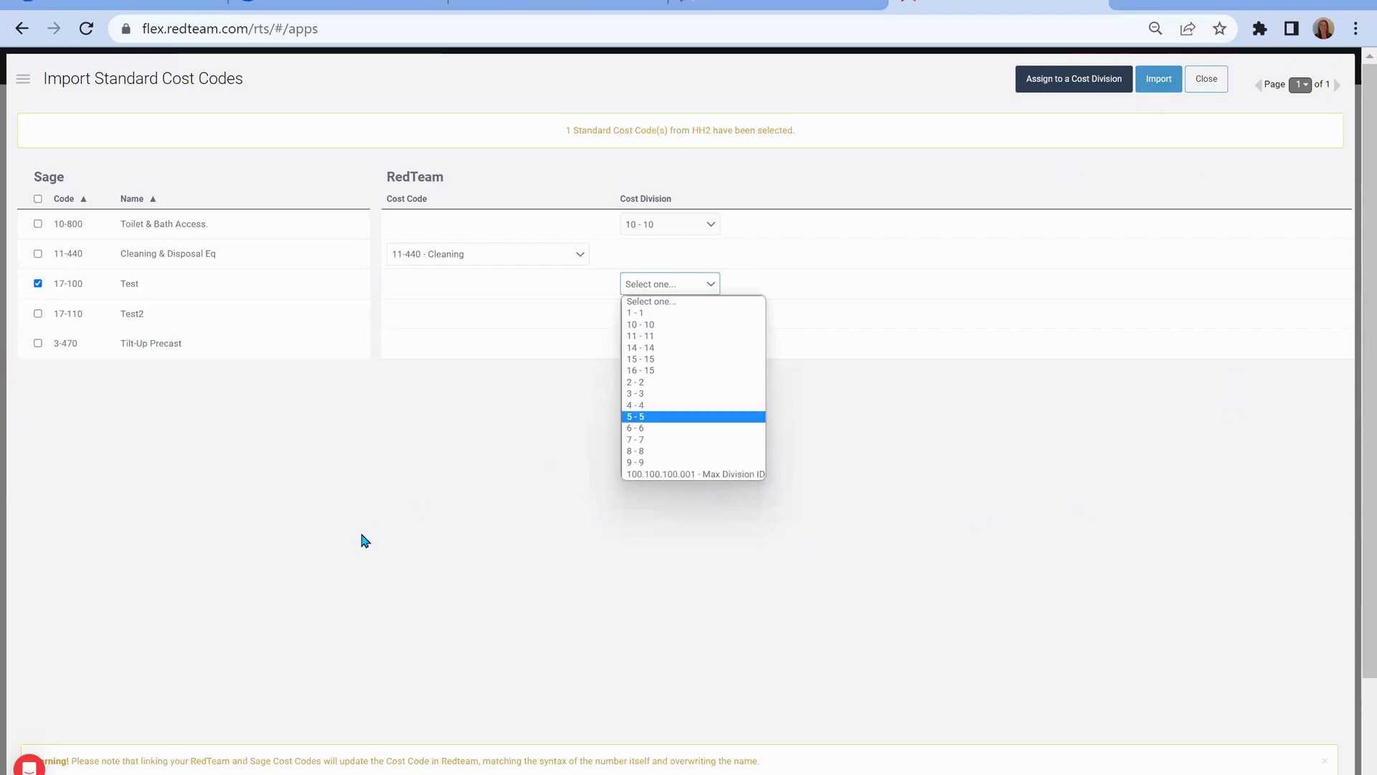
pyautogui.click(366, 259)
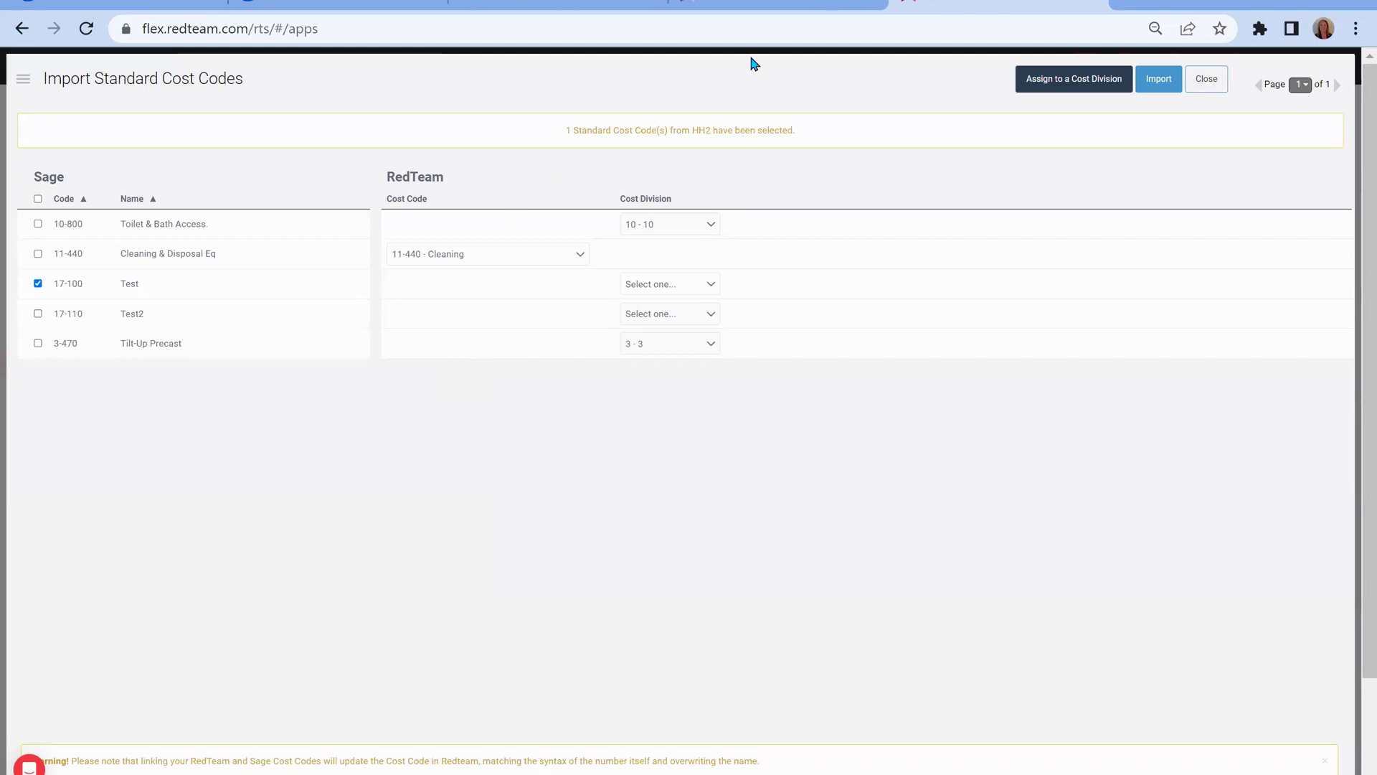
pyautogui.click(1157, 87)
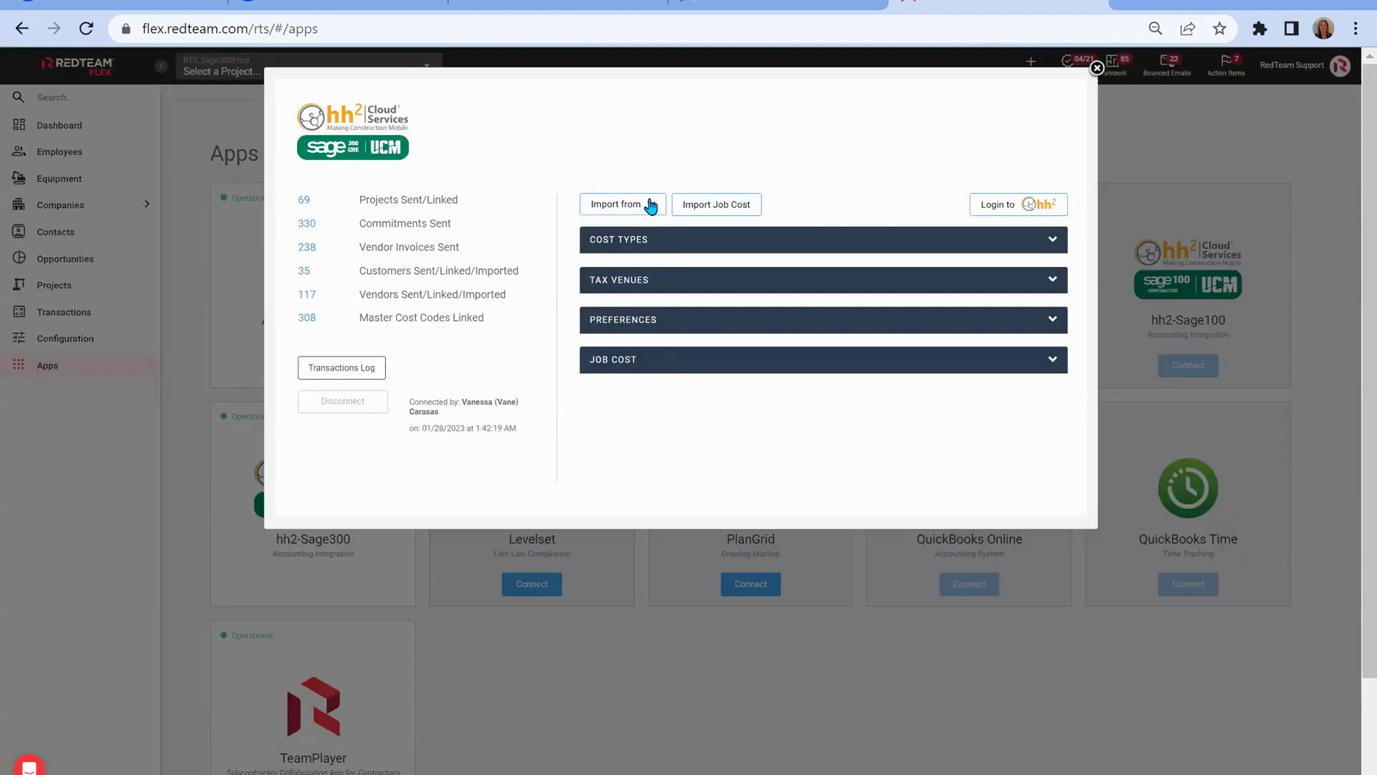
# Step: Open Import Vendors, listing Sage vendors Alphabet Tile (V2001) and Unobtanium Metal Foundry (V2002)
pyautogui.click(648, 208)
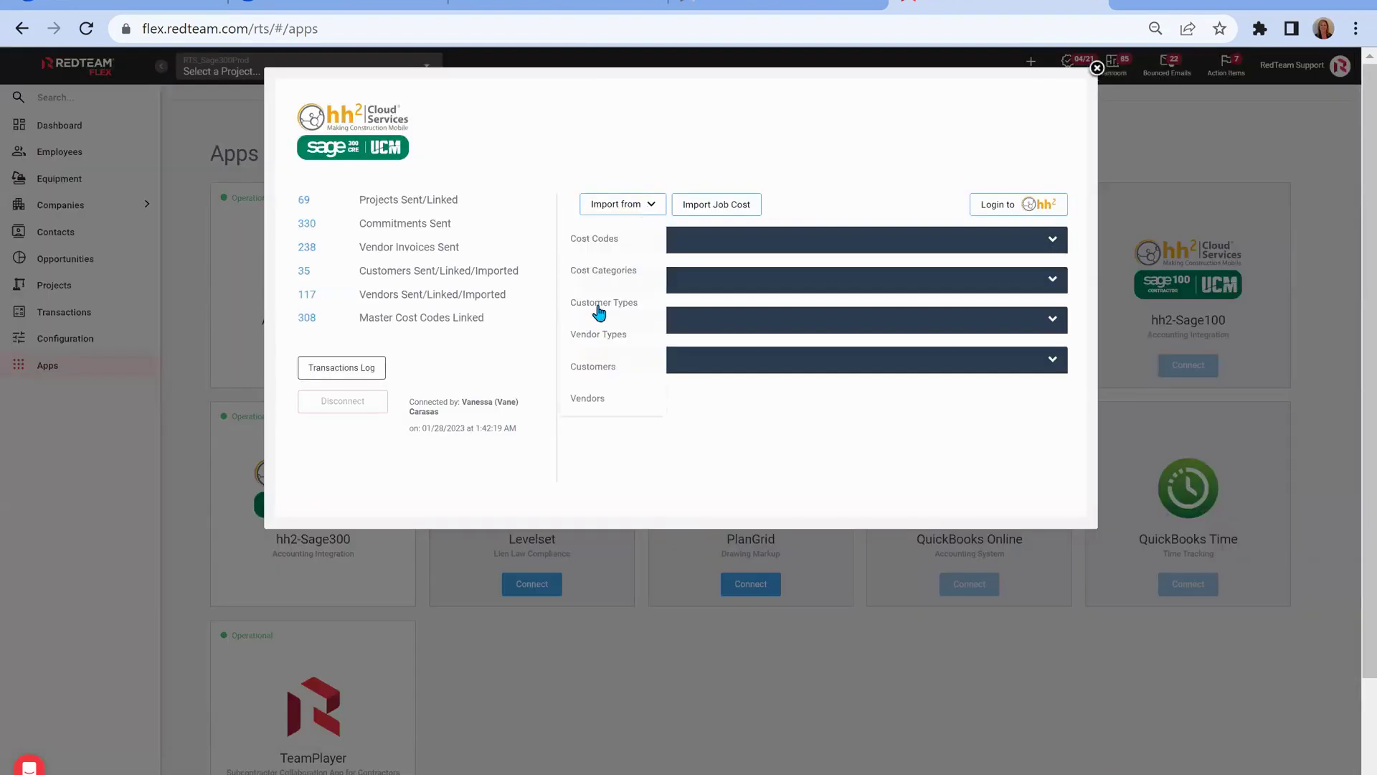
pyautogui.click(585, 400)
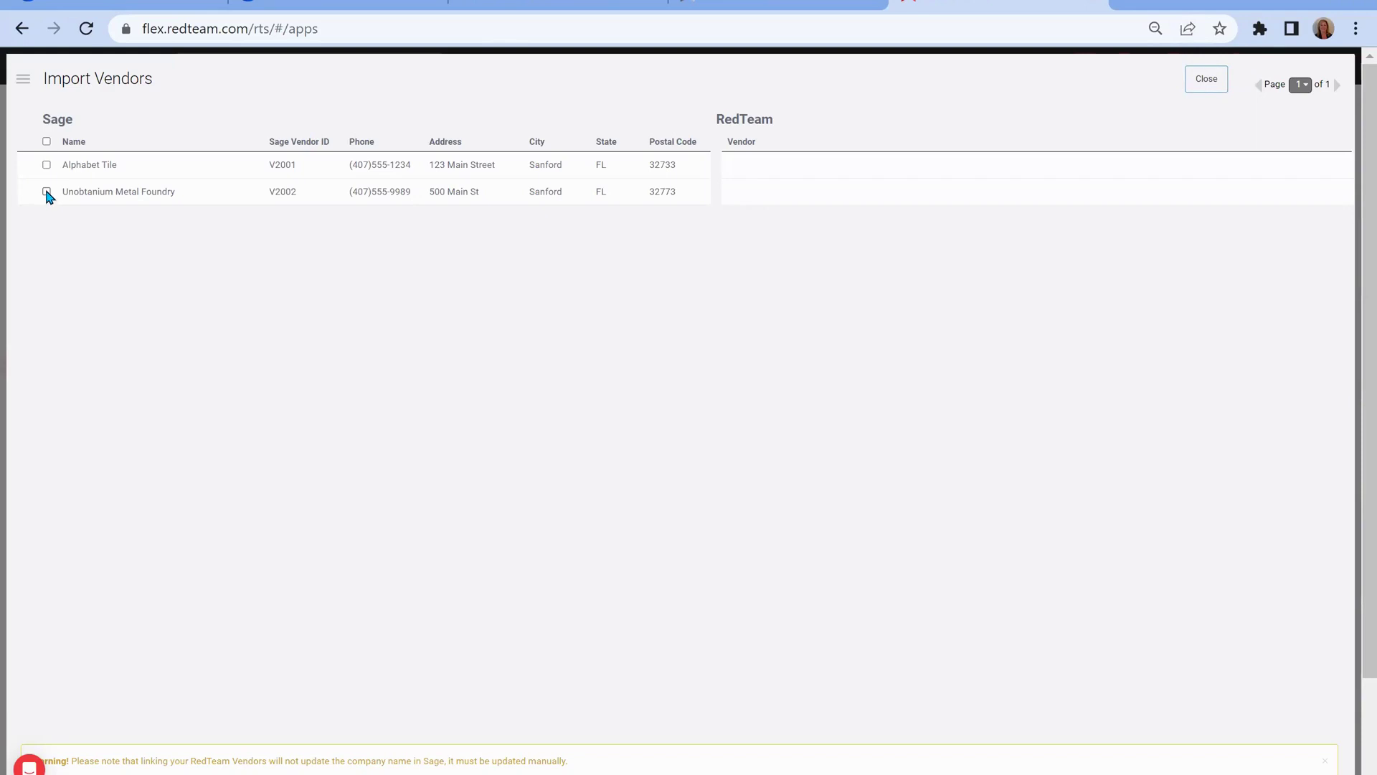
pyautogui.click(47, 192)
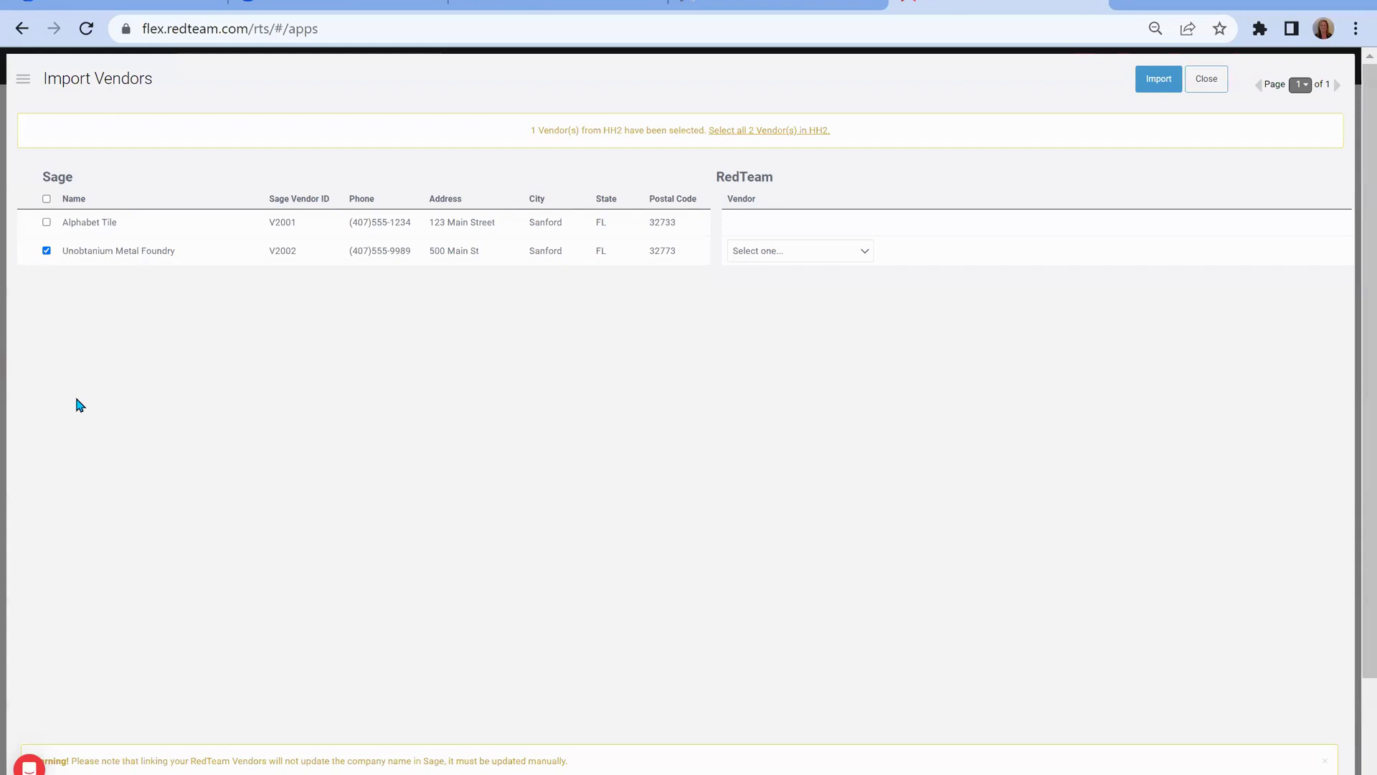
pyautogui.click(865, 252)
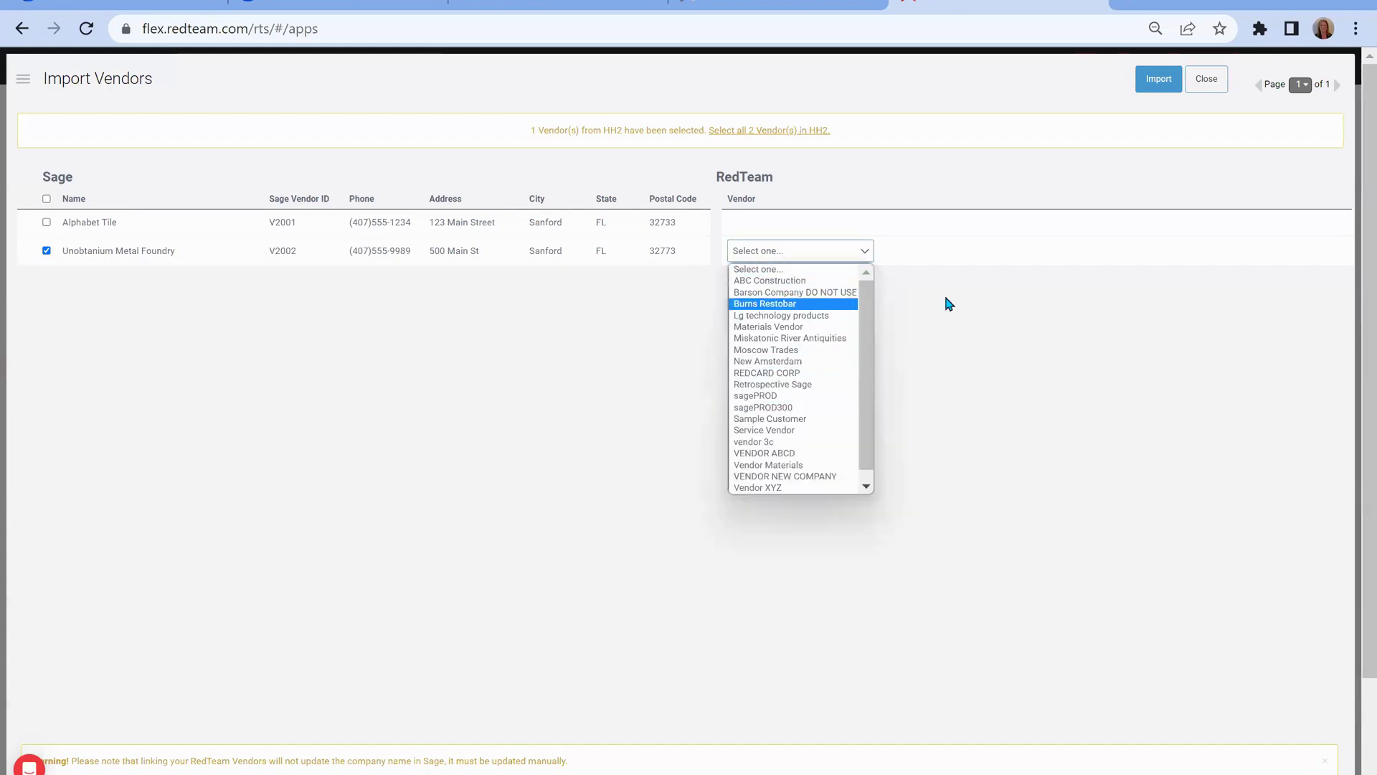
pyautogui.click(1049, 317)
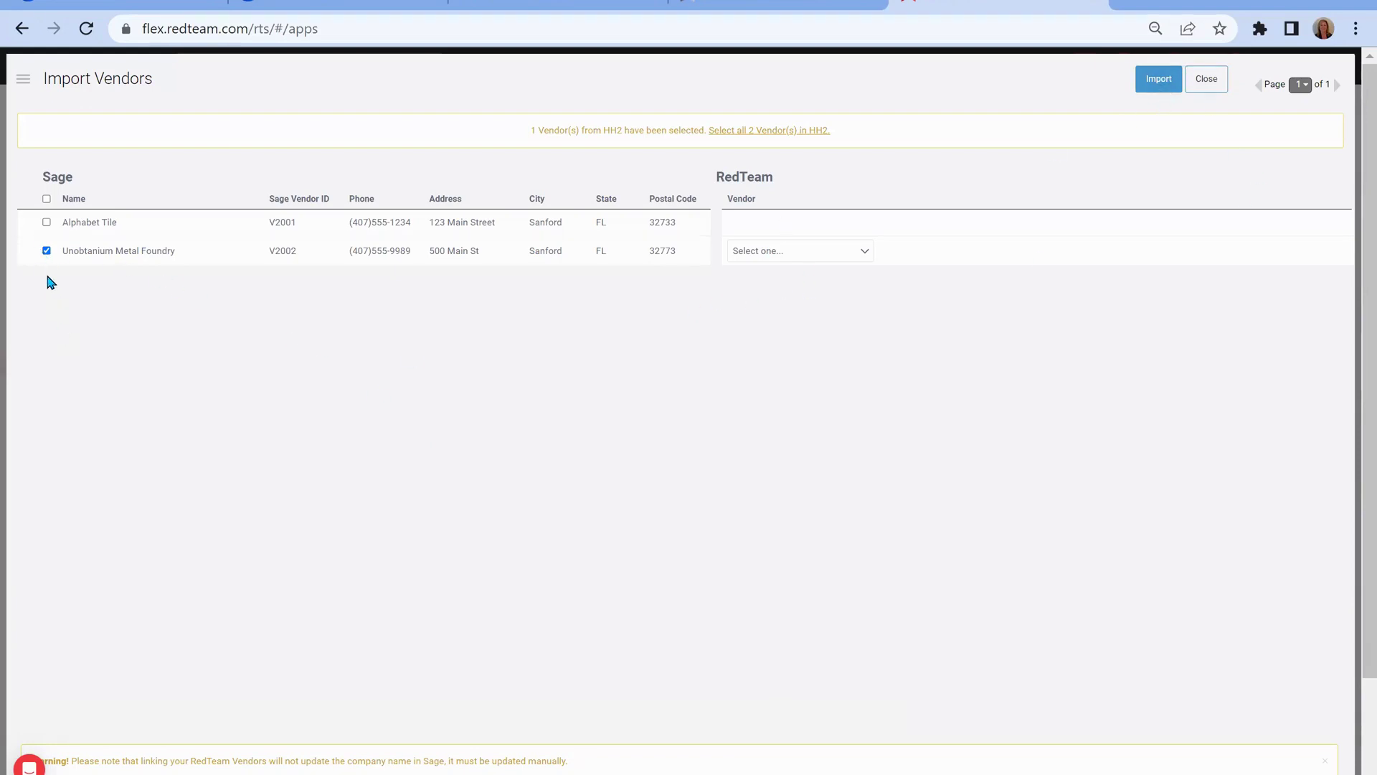
pyautogui.click(47, 253)
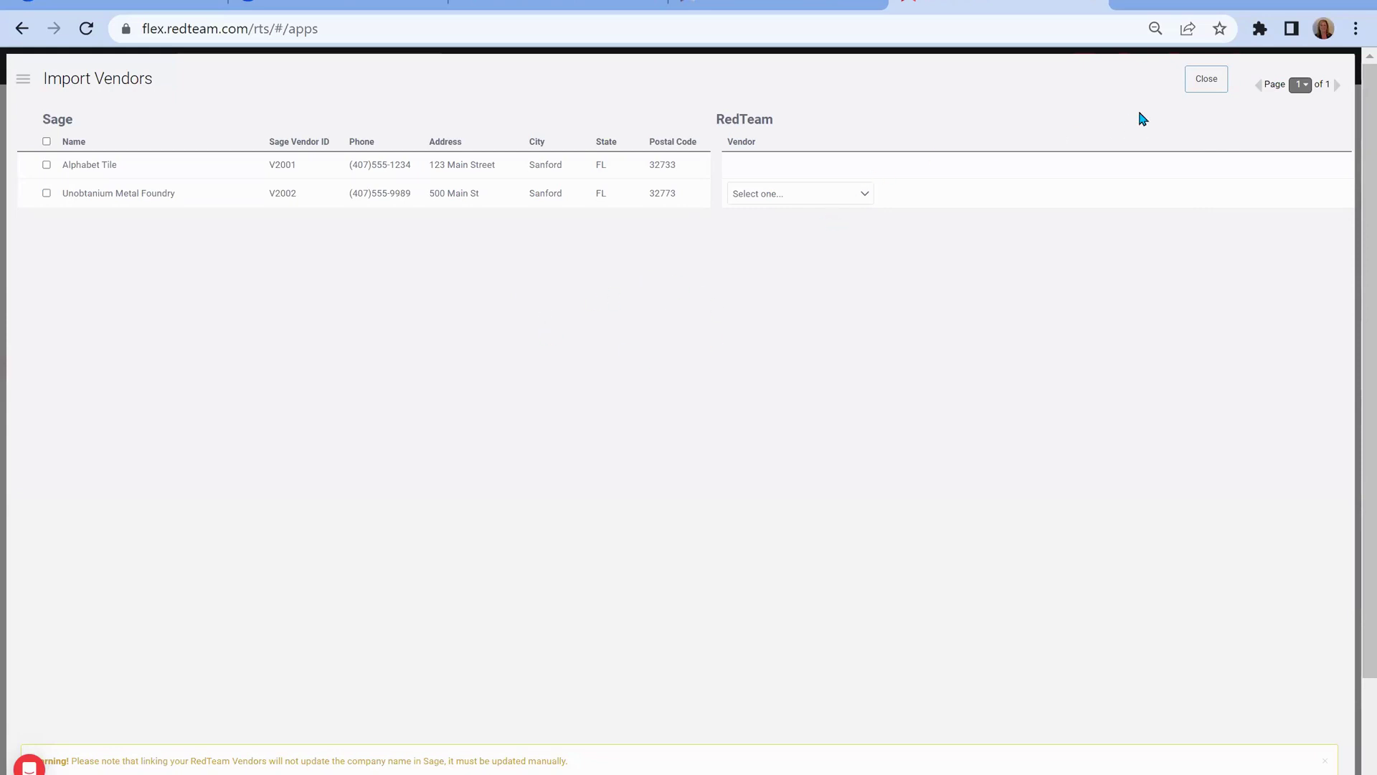
# Step: Close the Import Vendors page and review the record types importable from Sage
pyautogui.click(1208, 80)
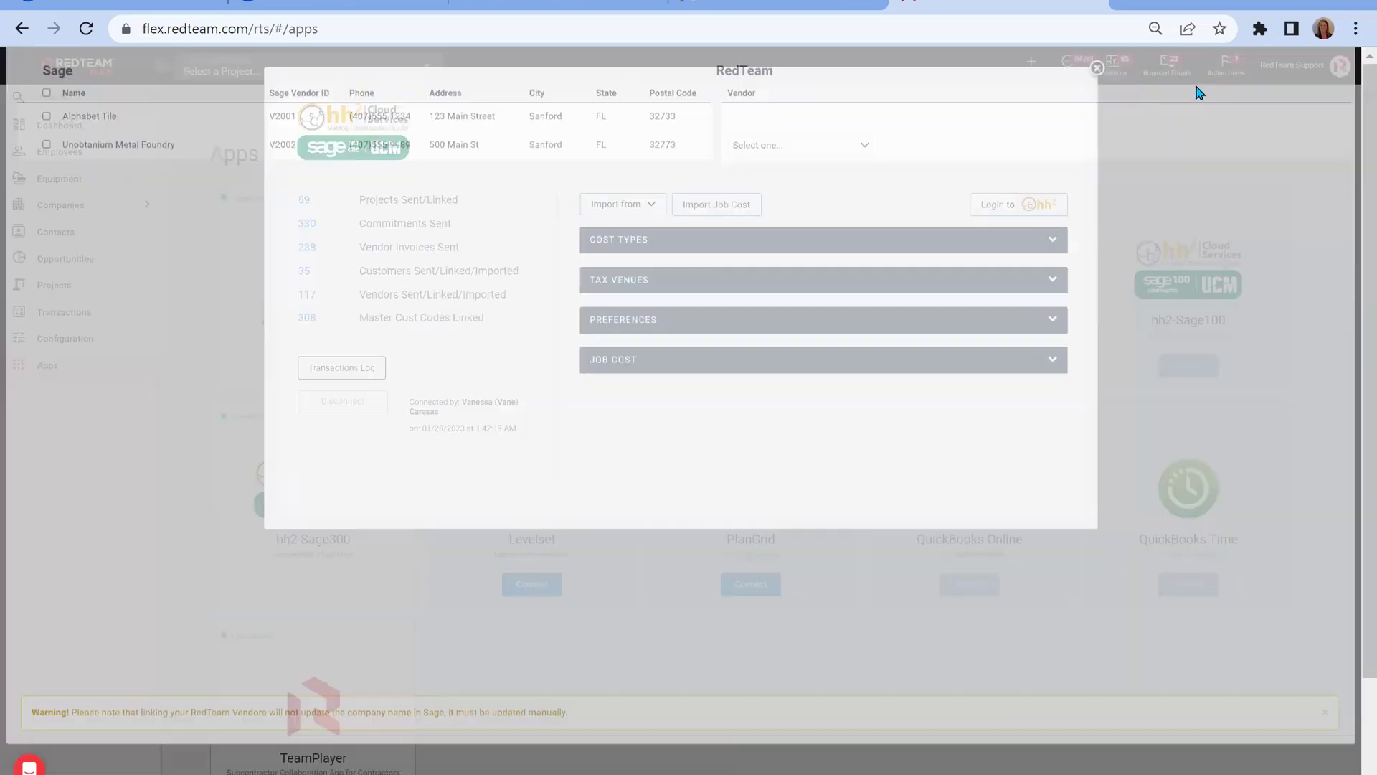
pyautogui.click(650, 208)
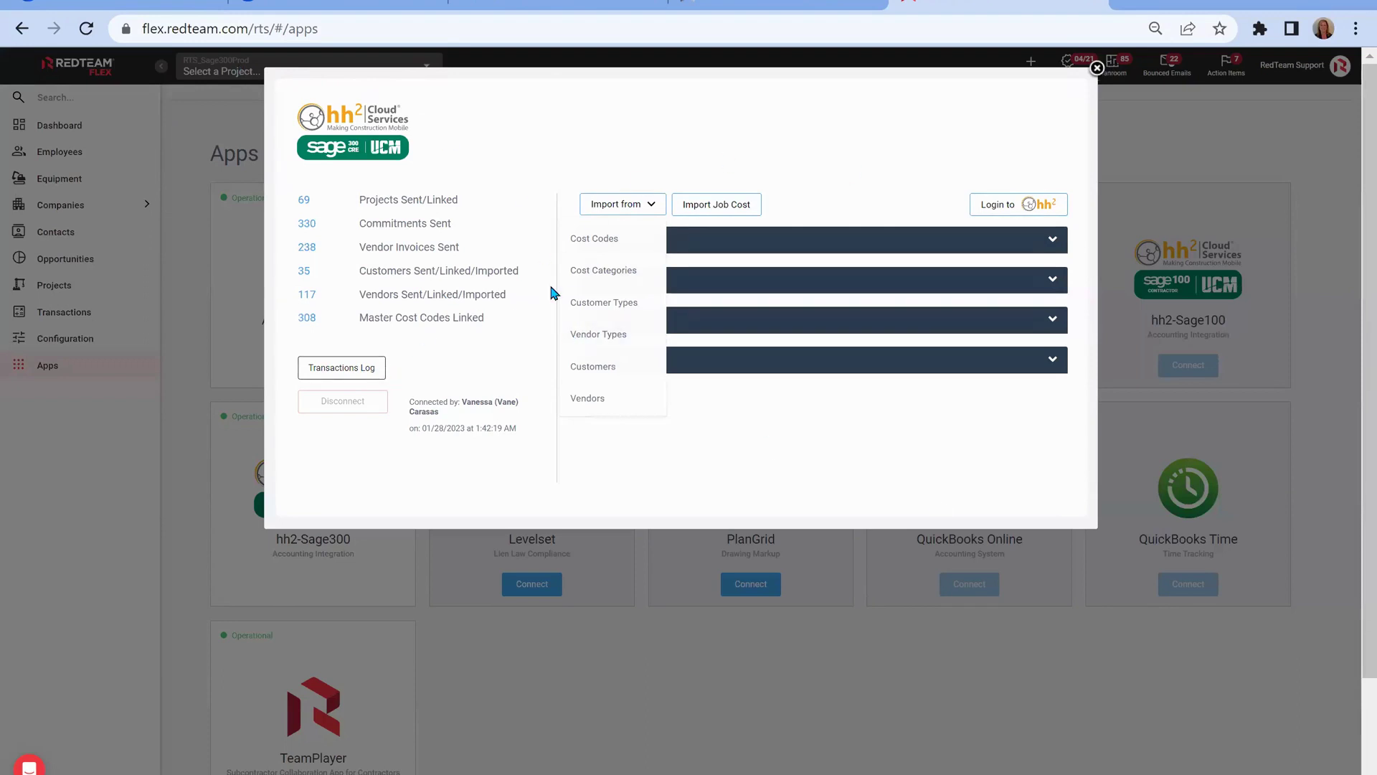
# Step: Check the hh2 Sage 300 transactions log showing cost code 17-100 and a vendor posted, then close it
pyautogui.click(384, 373)
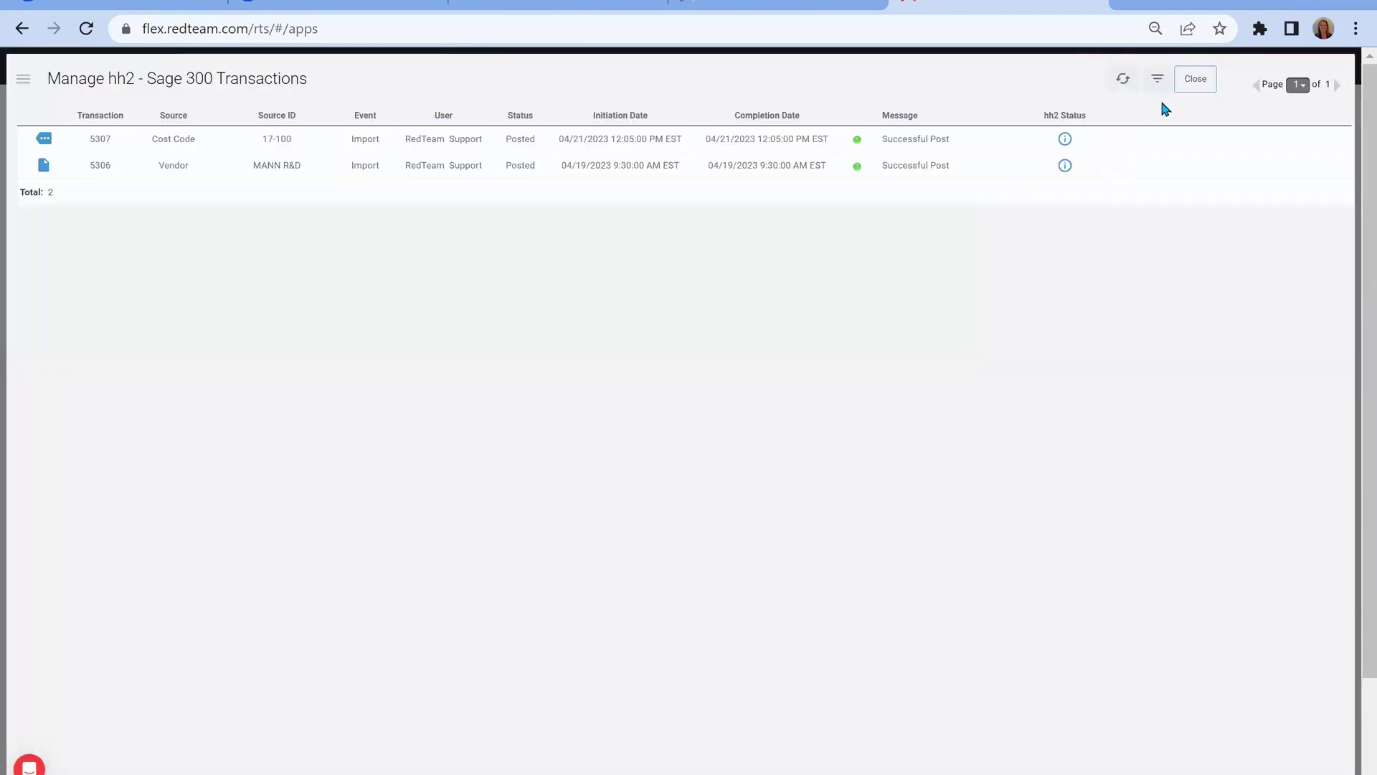
pyautogui.click(1195, 79)
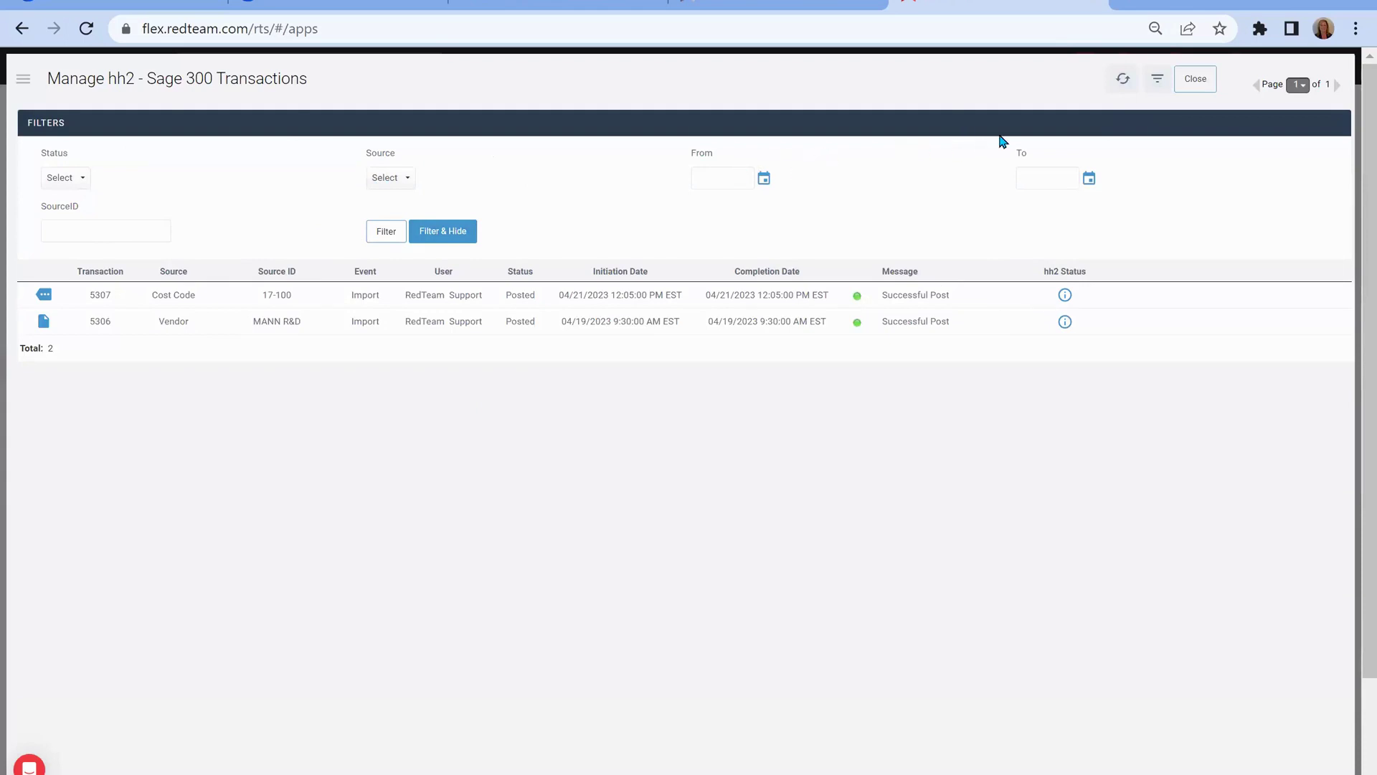
pyautogui.click(1157, 81)
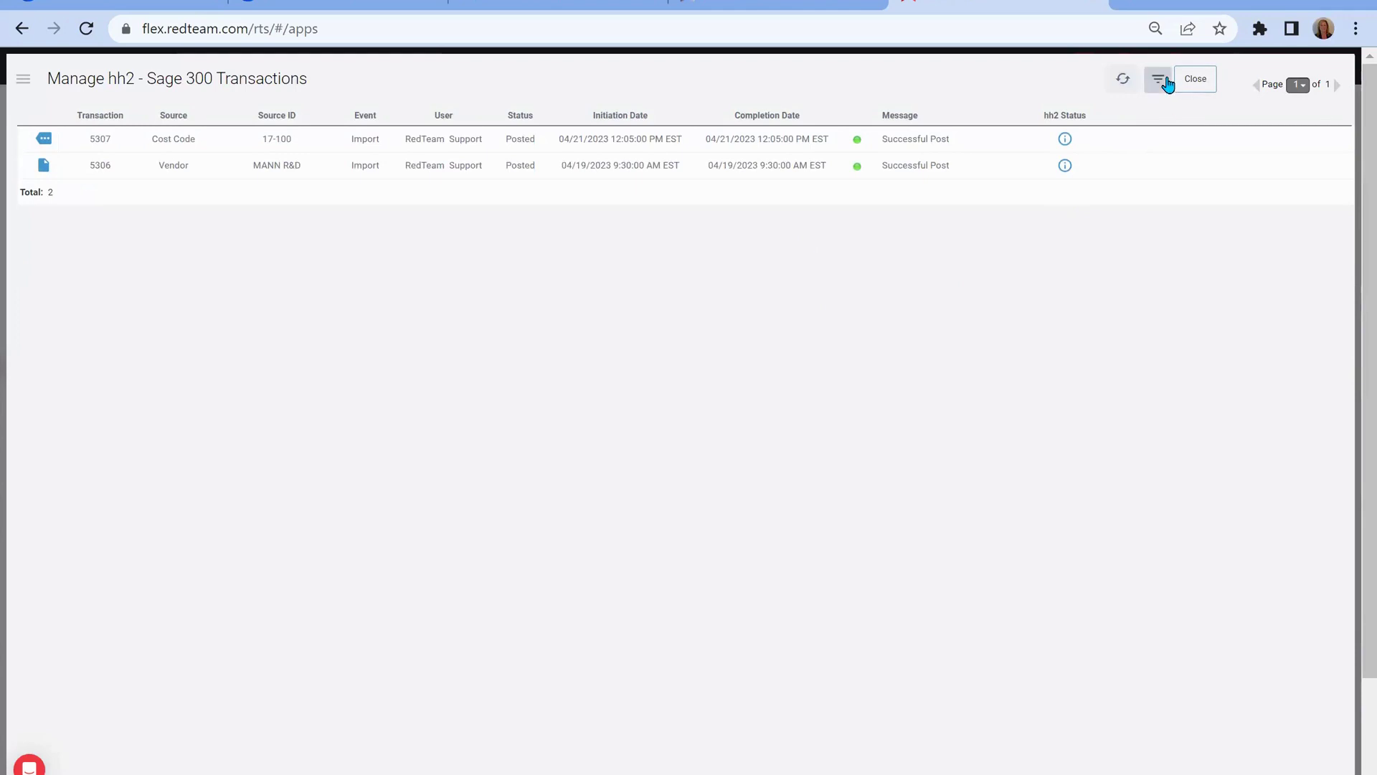
pyautogui.click(1158, 94)
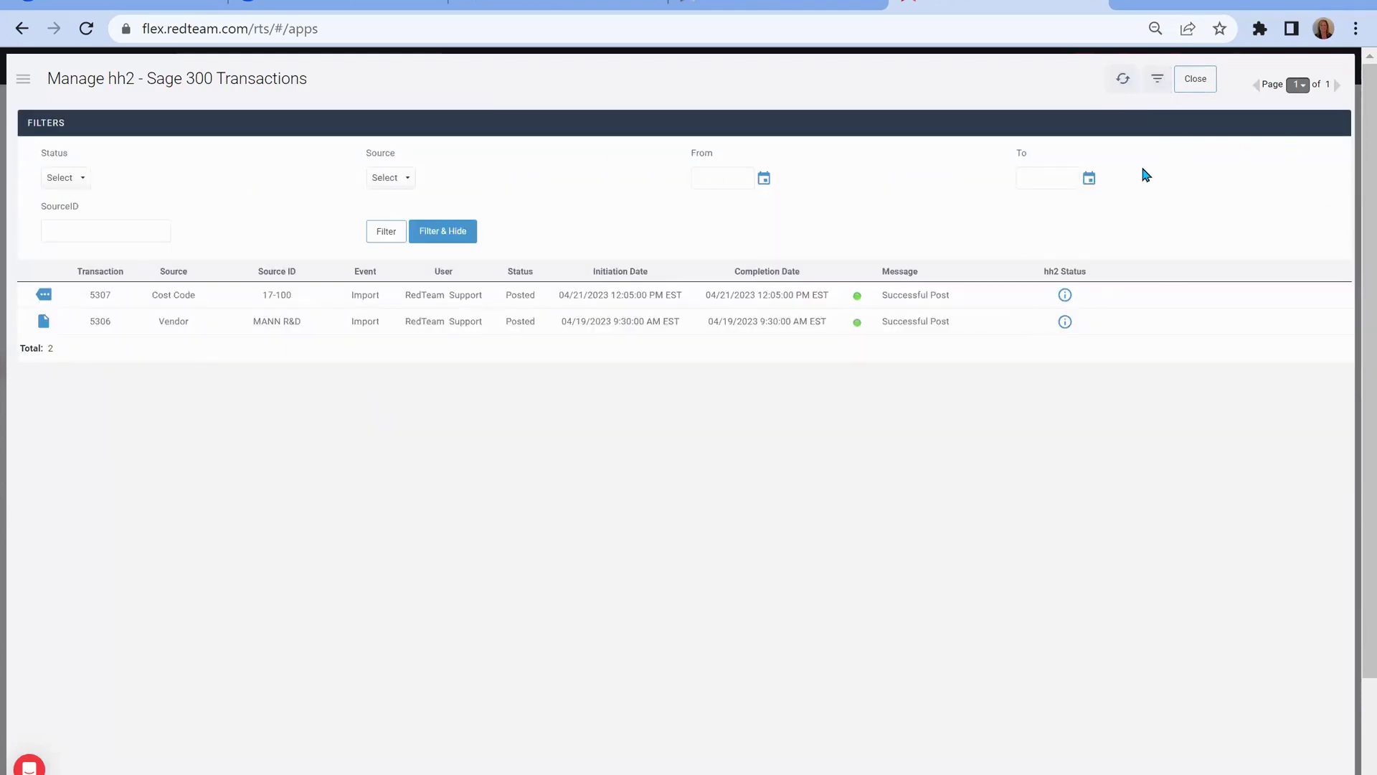
pyautogui.click(1197, 91)
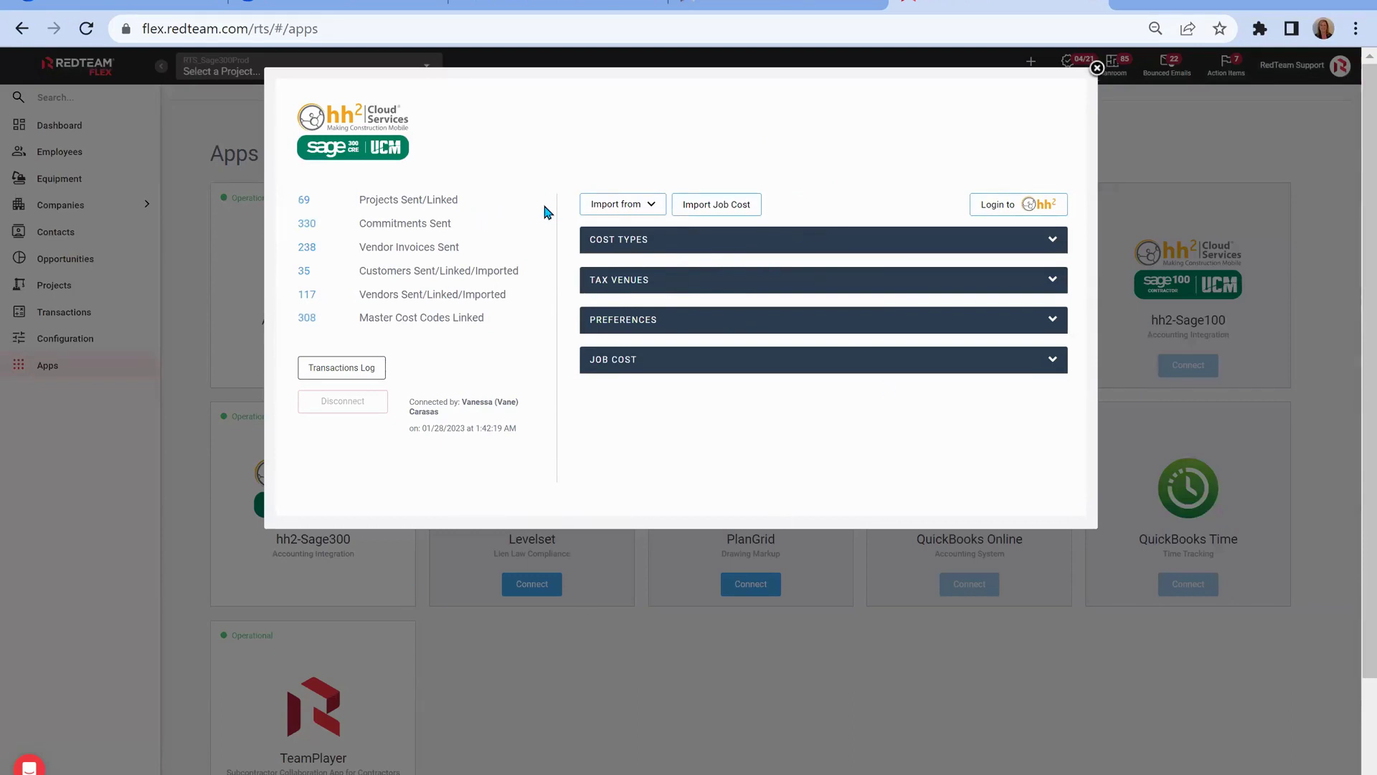
# Step: Close the hh2-Sage300 settings and go to the Manage Projects list of 8 favorite projects
pyautogui.click(1095, 70)
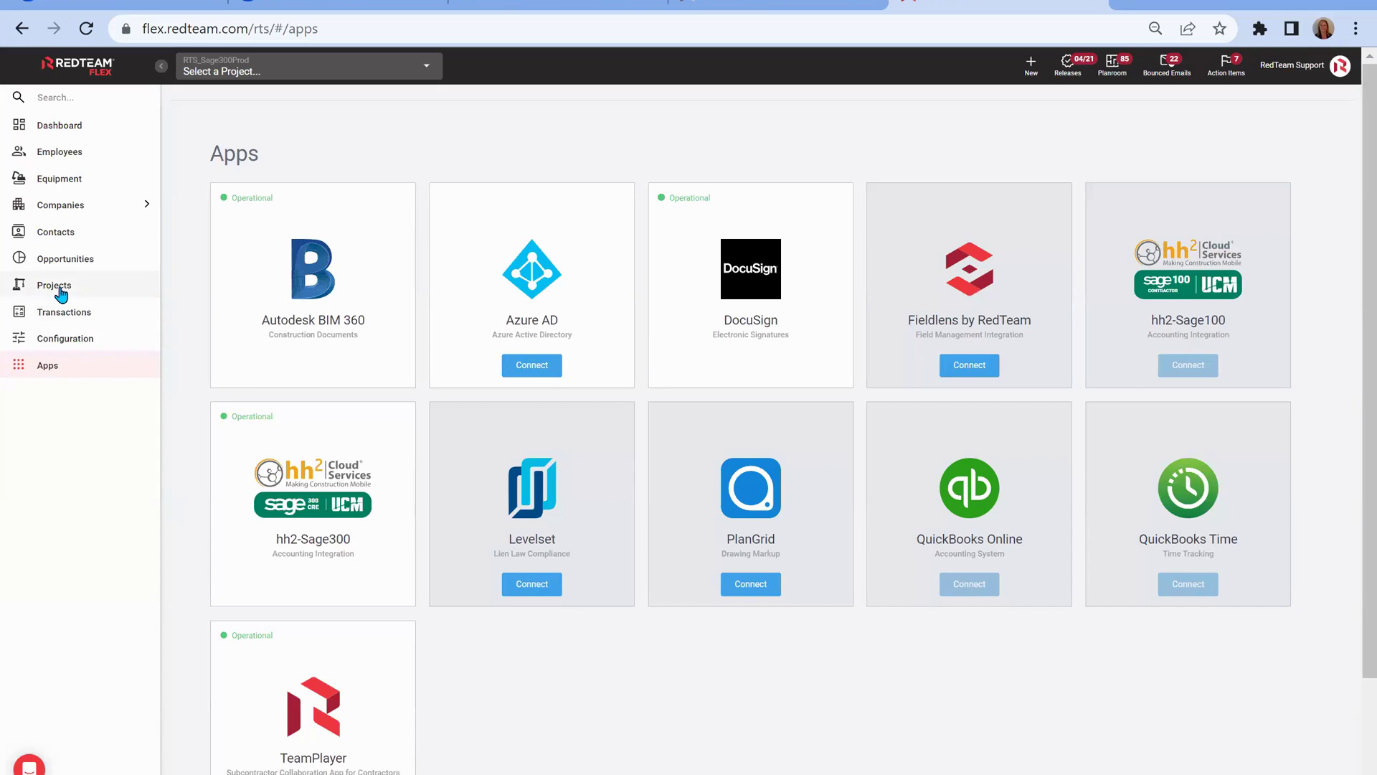
pyautogui.click(58, 288)
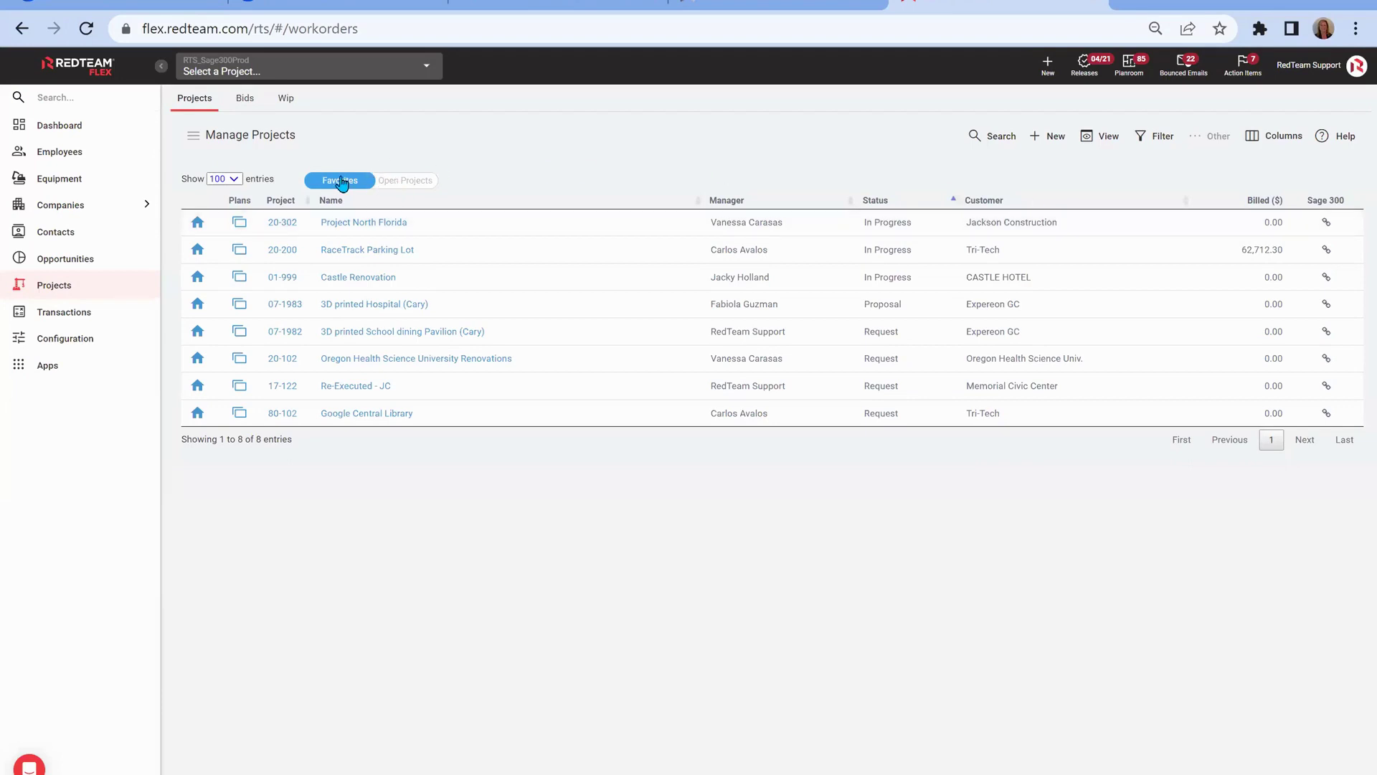
# Step: Switch the project list from Favorites to Open Projects
pyautogui.click(406, 187)
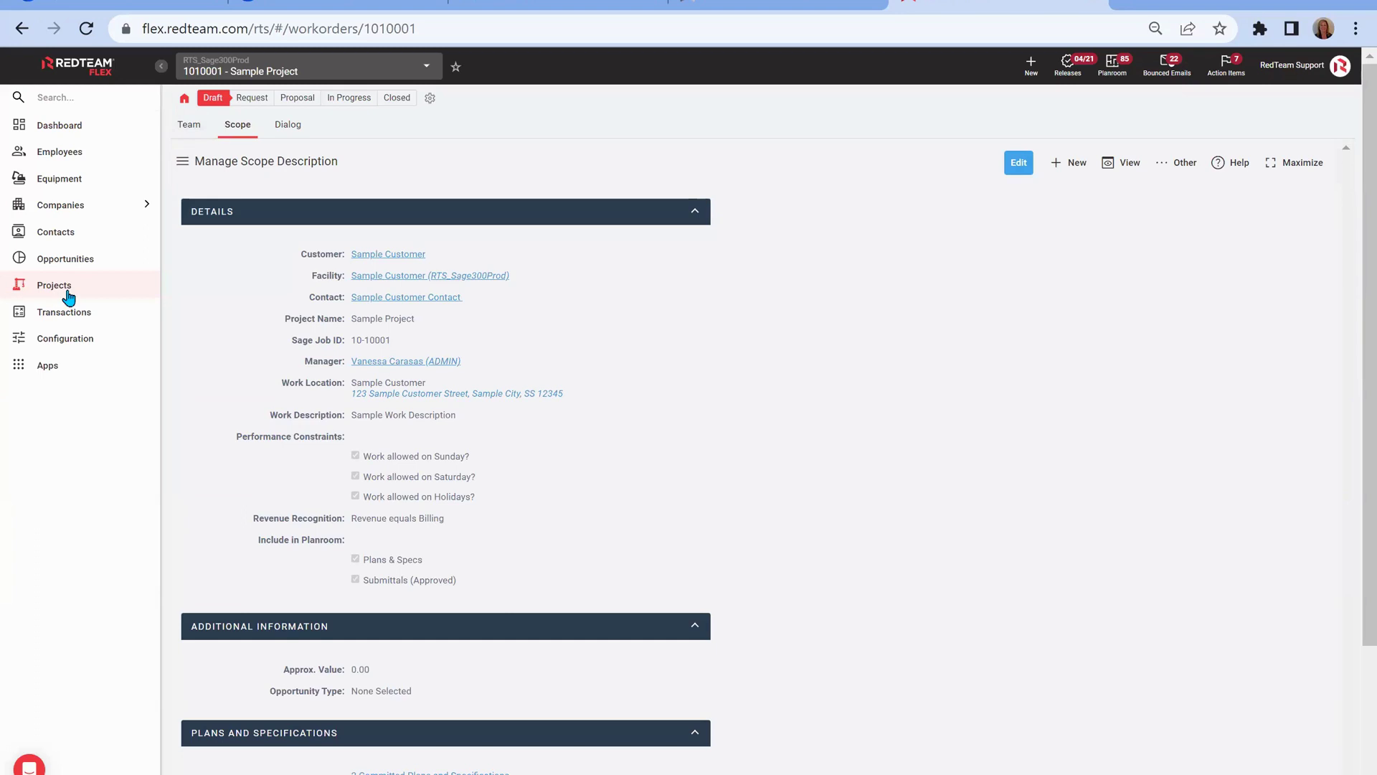
# Step: Open project 20-200 RaceTrack Parking Lot and bring up its project section menu
pyautogui.click(66, 294)
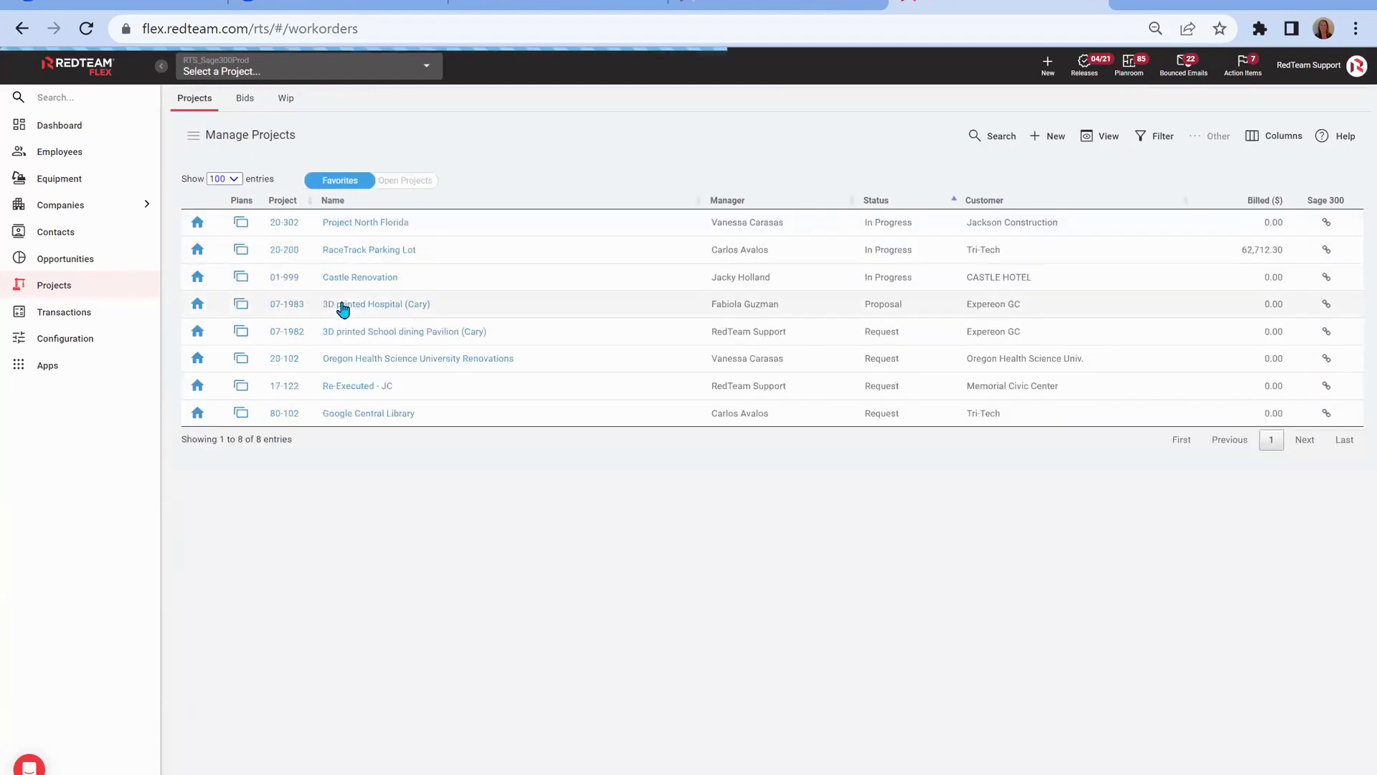
pyautogui.click(349, 256)
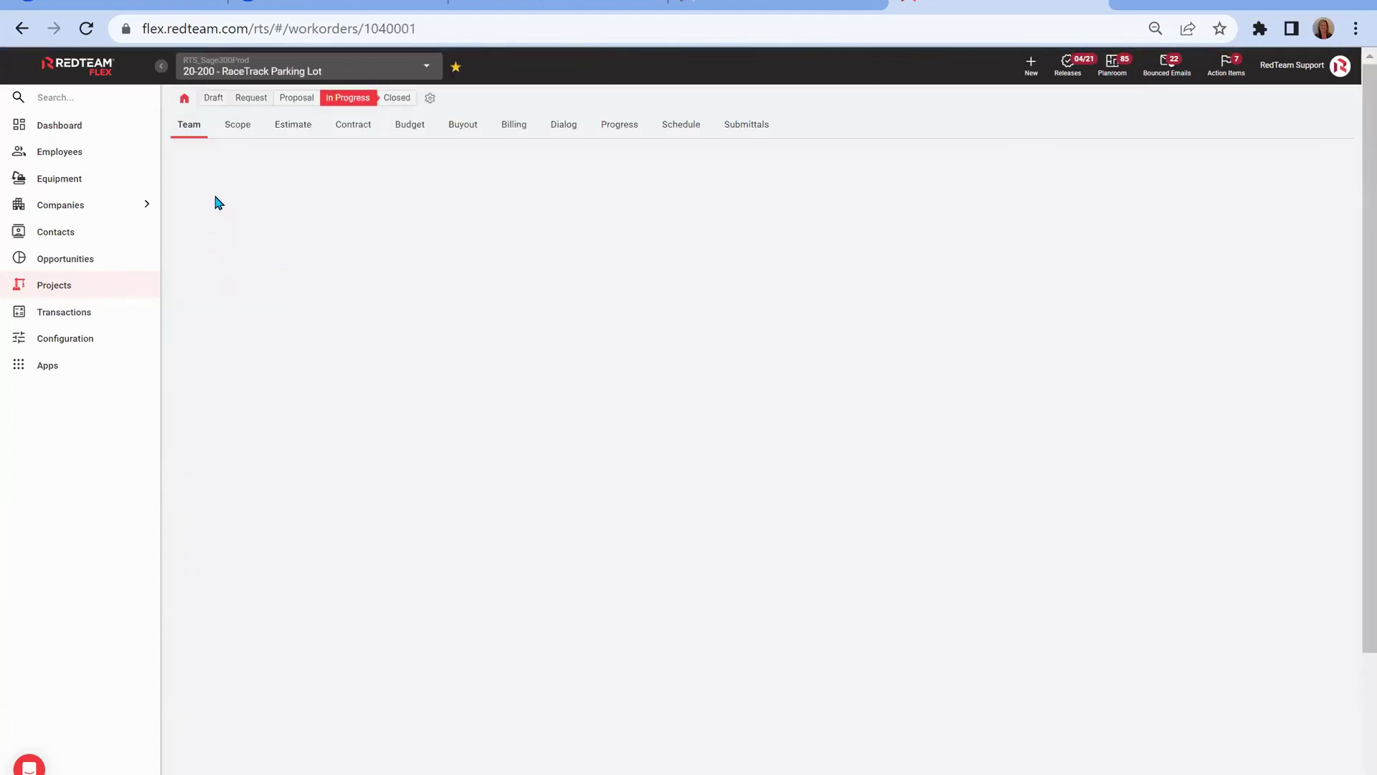
pyautogui.click(190, 124)
pyautogui.click(184, 100)
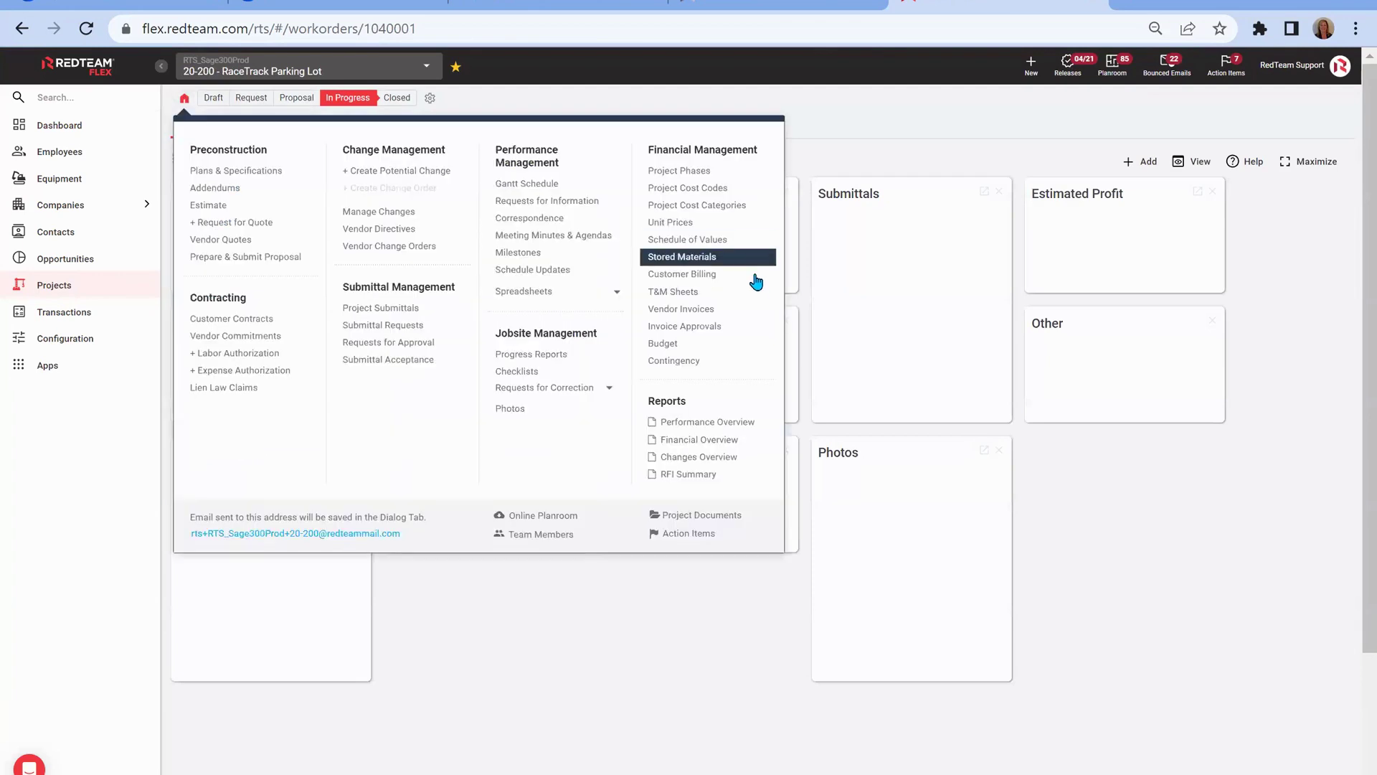
# Step: Open RaceTrack's vendor invoices and view the first Acme Door & Glass invoice's Sage 300 transmission log
pyautogui.click(706, 313)
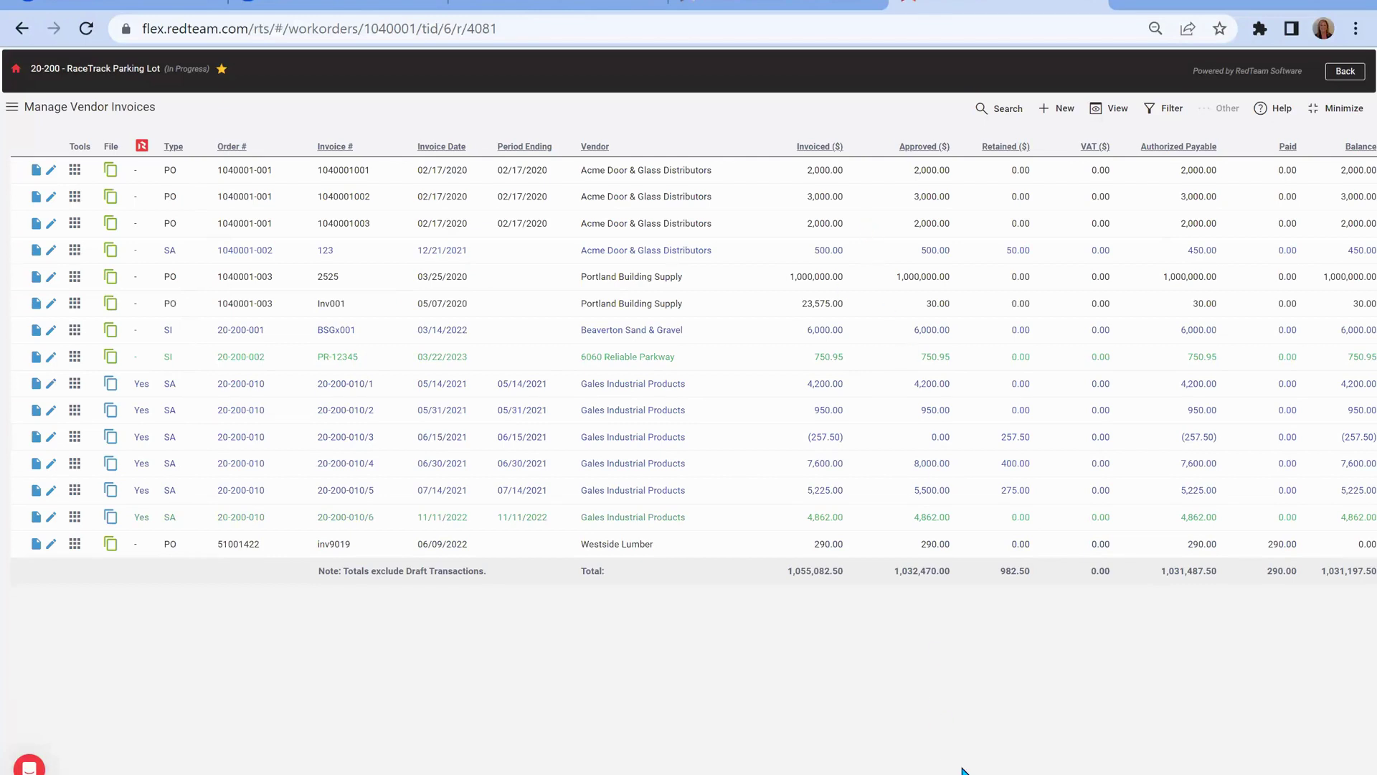
pyautogui.hscroll(10, 961, 771)
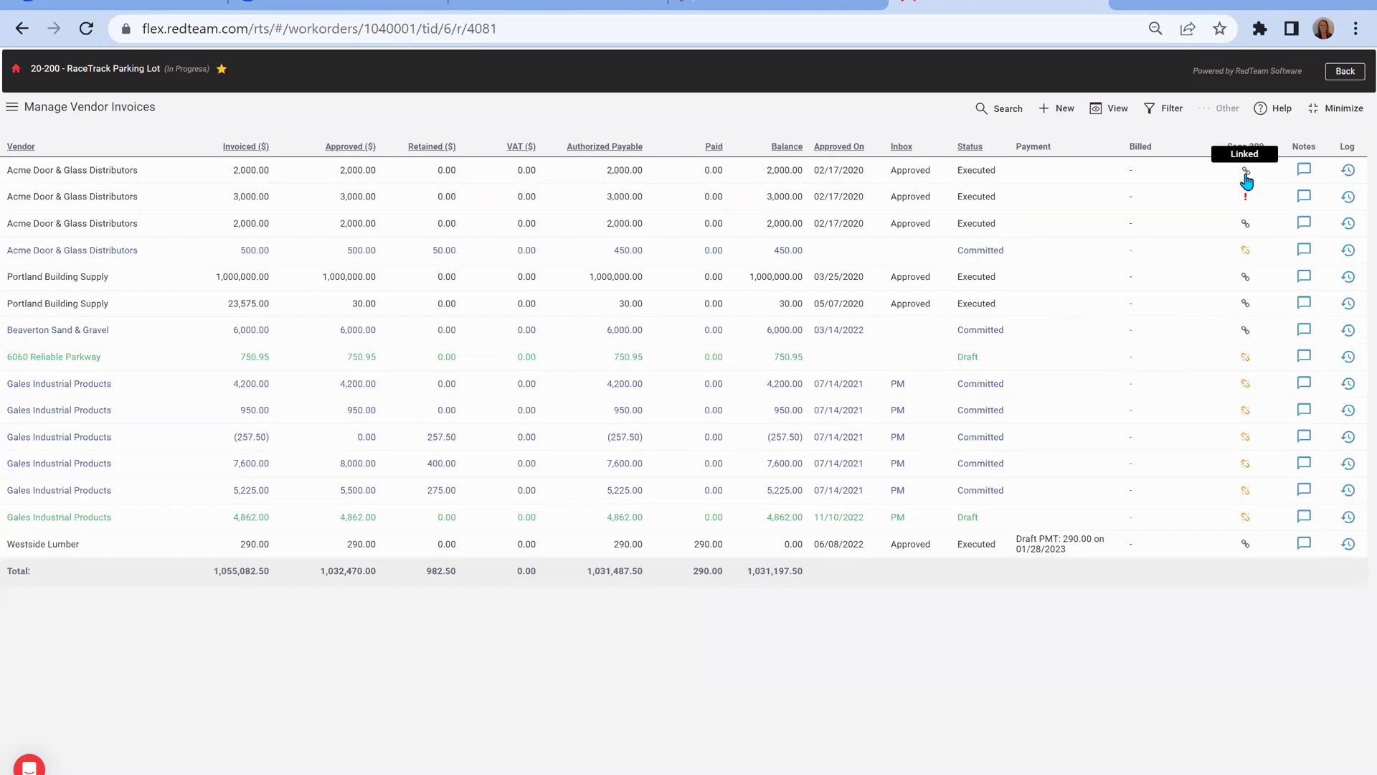
pyautogui.moveTo(1351, 177)
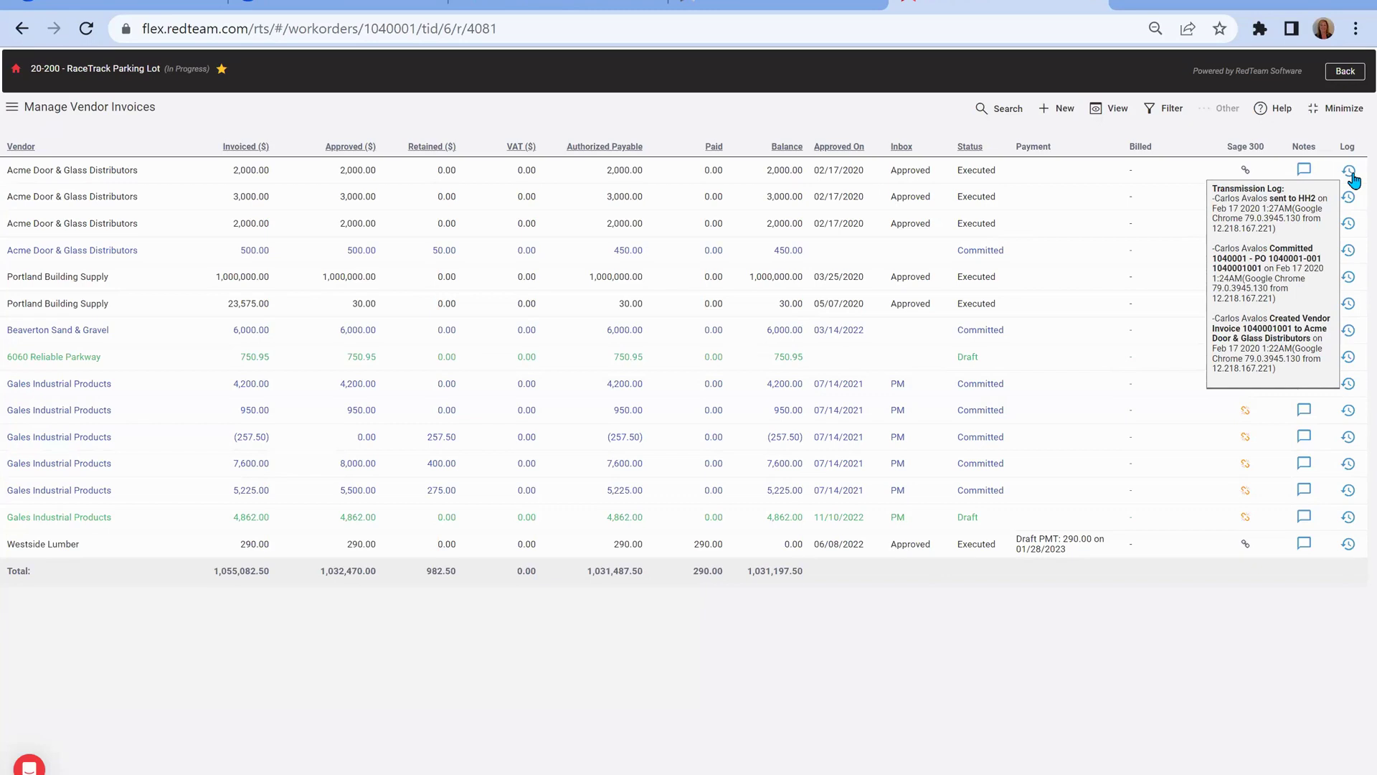
pyautogui.moveTo(1345, 411)
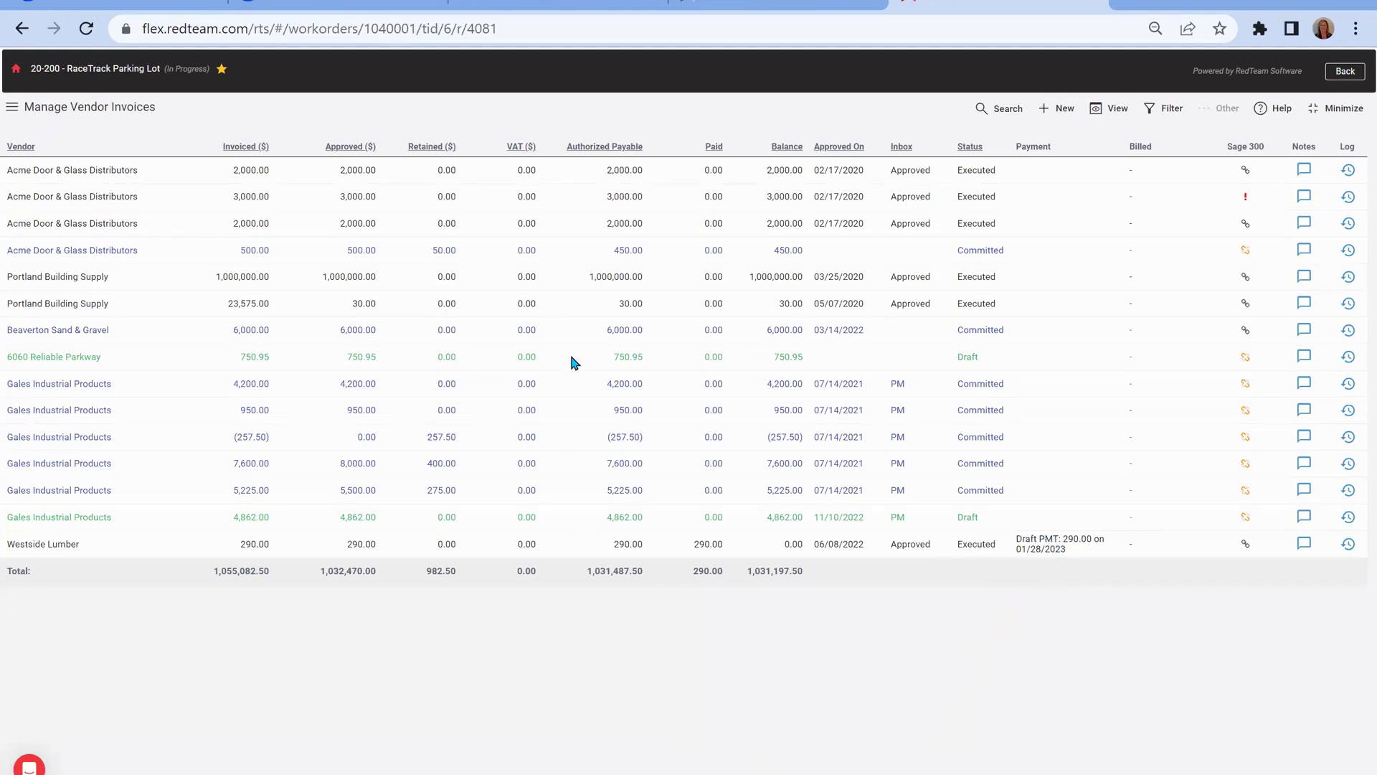
# Step: Go from the project's invoices to its budget by cost code, then view and close the 1-010 actual cost details
pyautogui.click(1328, 79)
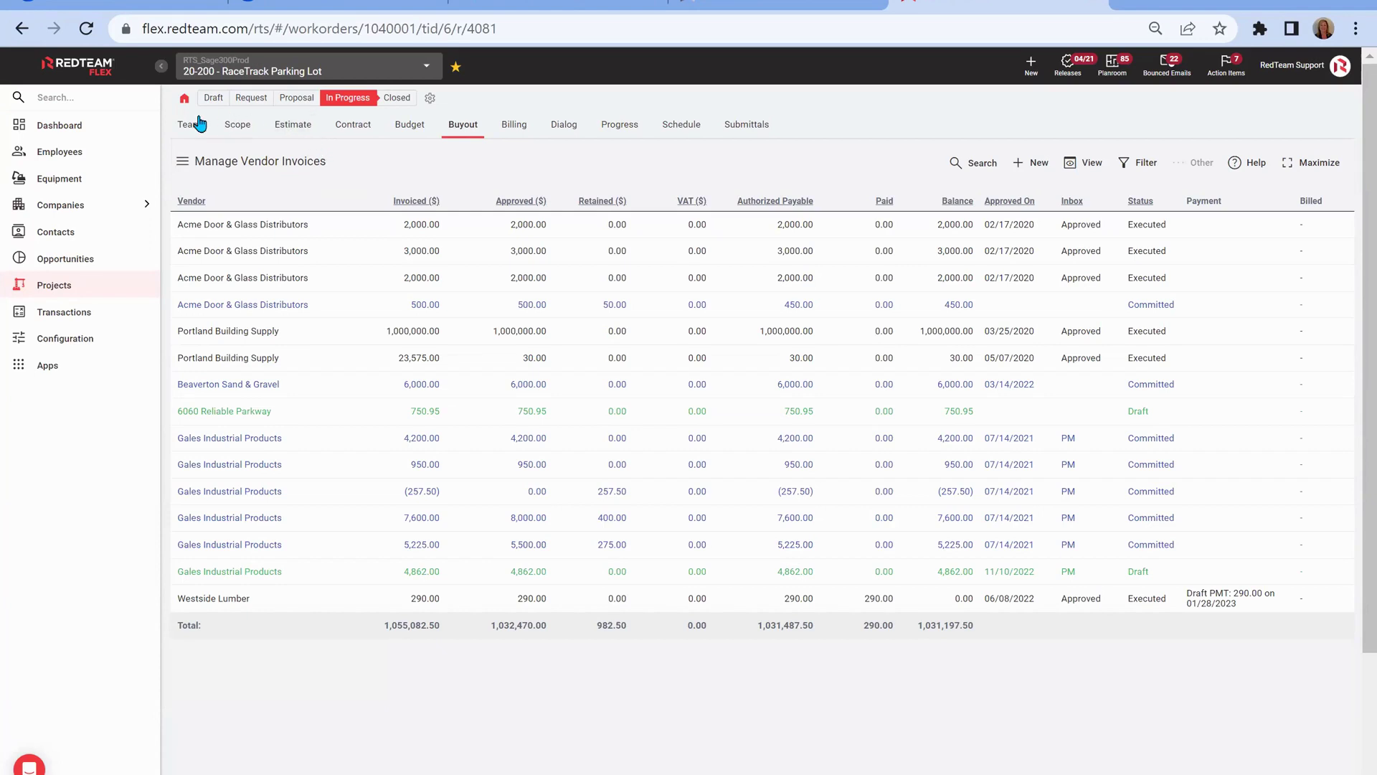
pyautogui.click(410, 128)
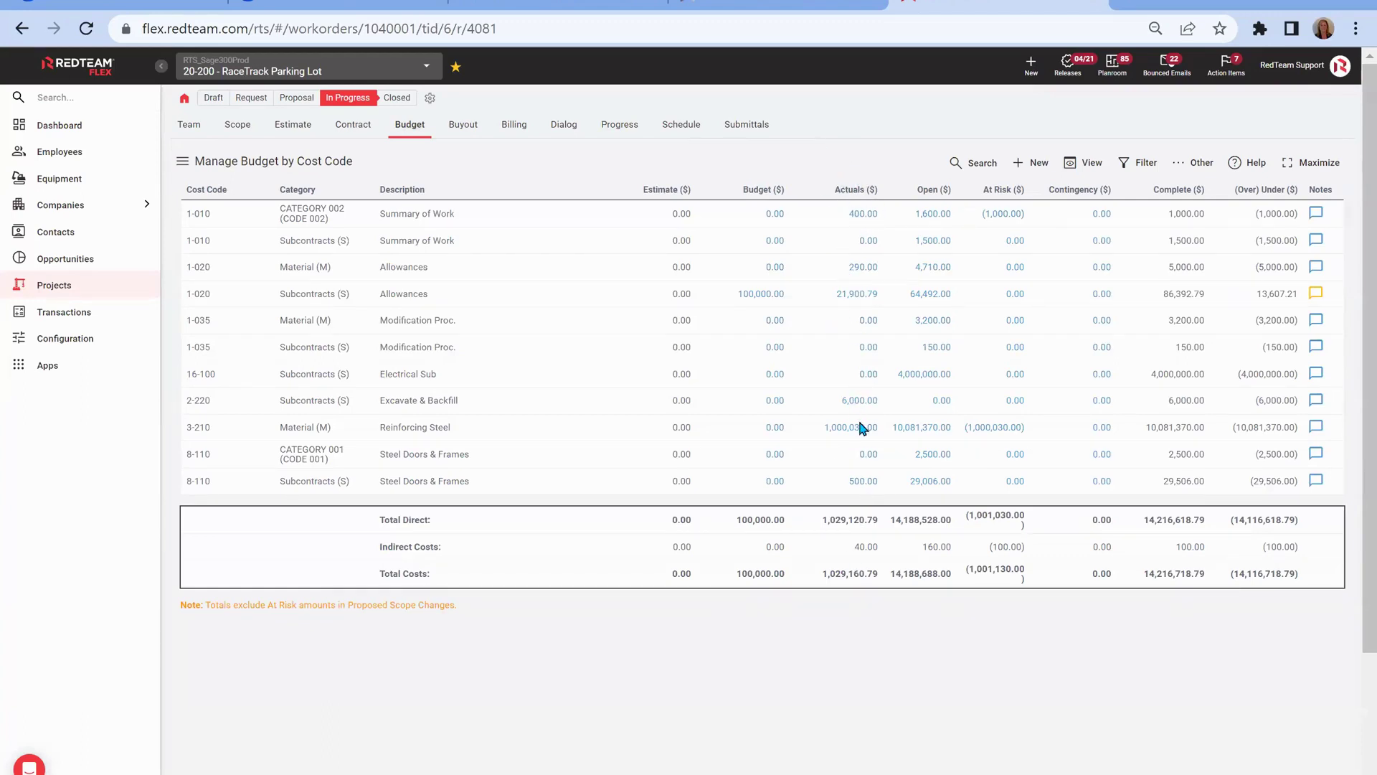
pyautogui.click(861, 218)
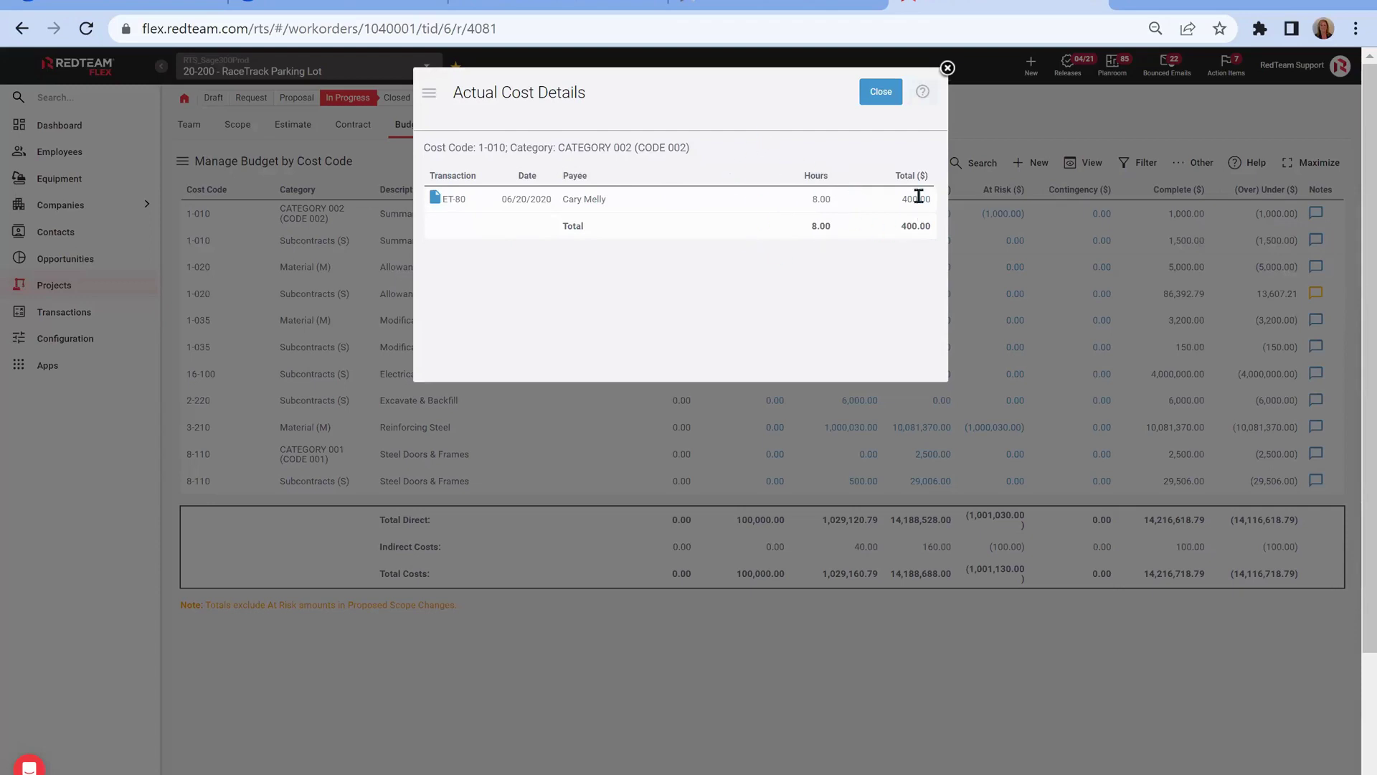
pyautogui.click(946, 69)
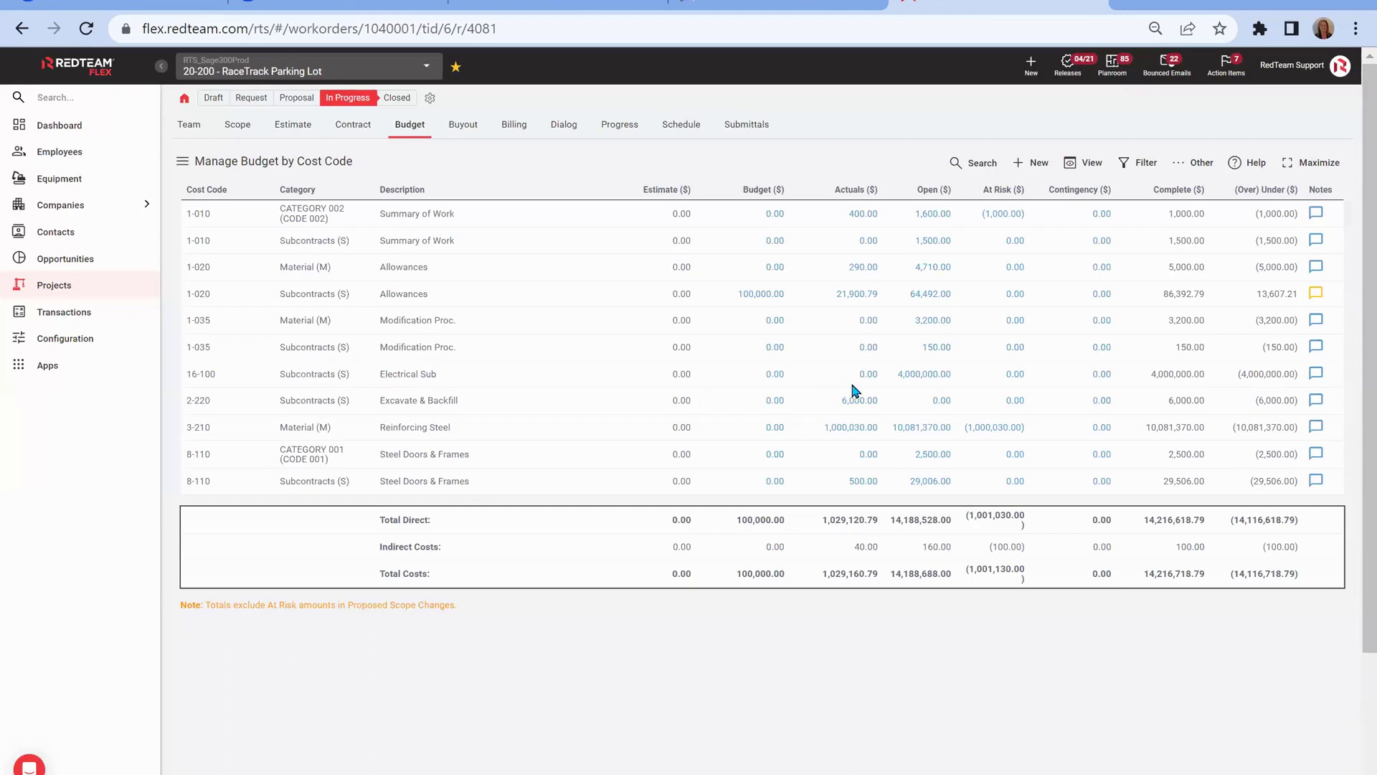
# Step: Review the vendor invoices and job cost entries behind the 21,900.79 actuals for 1-020 Subcontracts
pyautogui.click(853, 295)
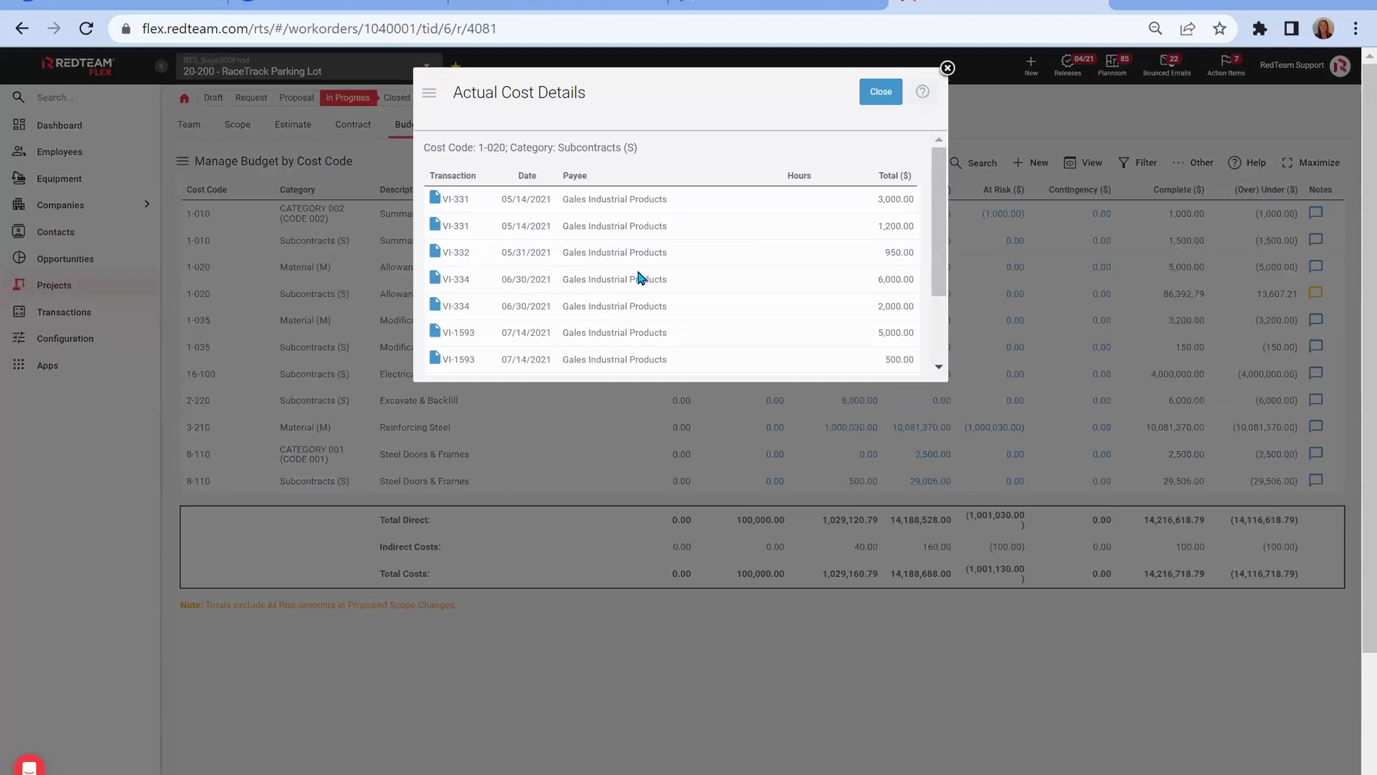
pyautogui.scroll(-3, 634, 280)
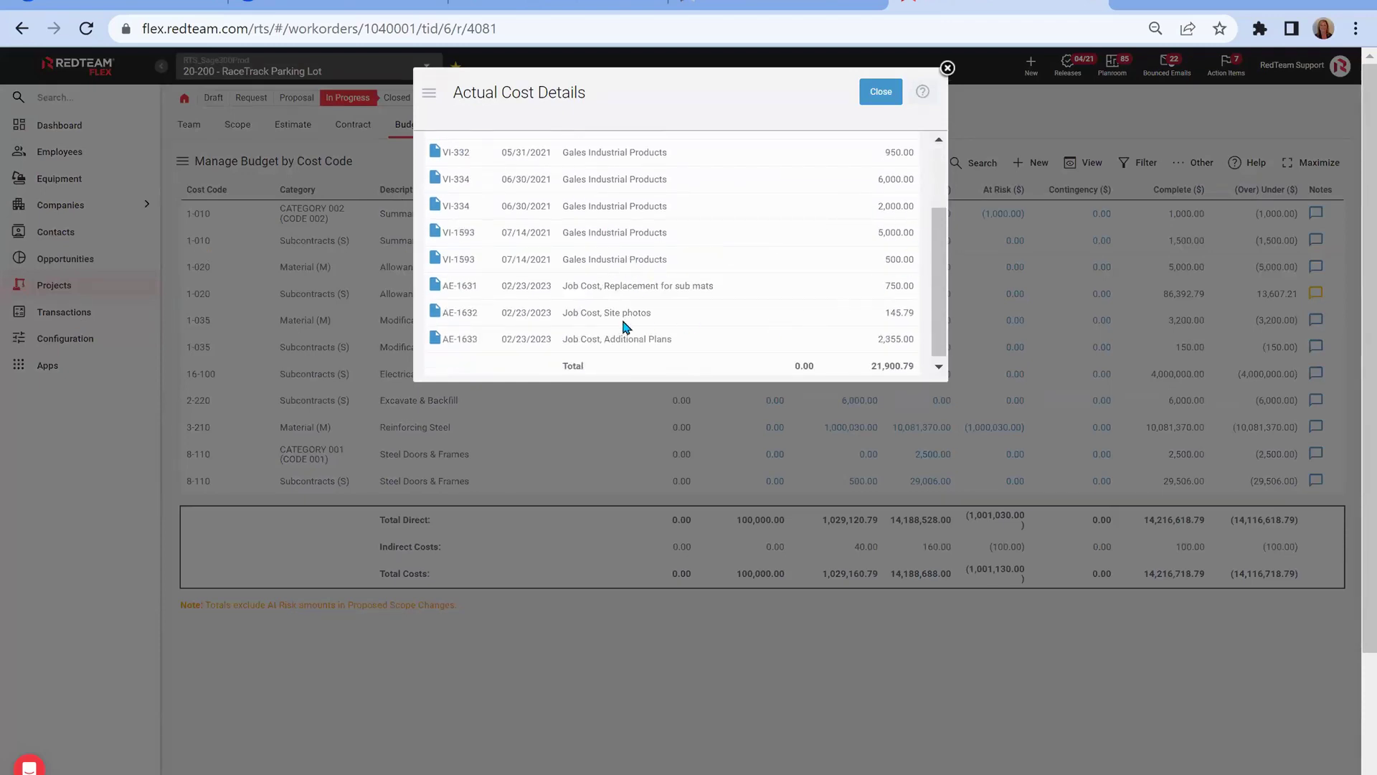
pyautogui.scroll(-1, 617, 326)
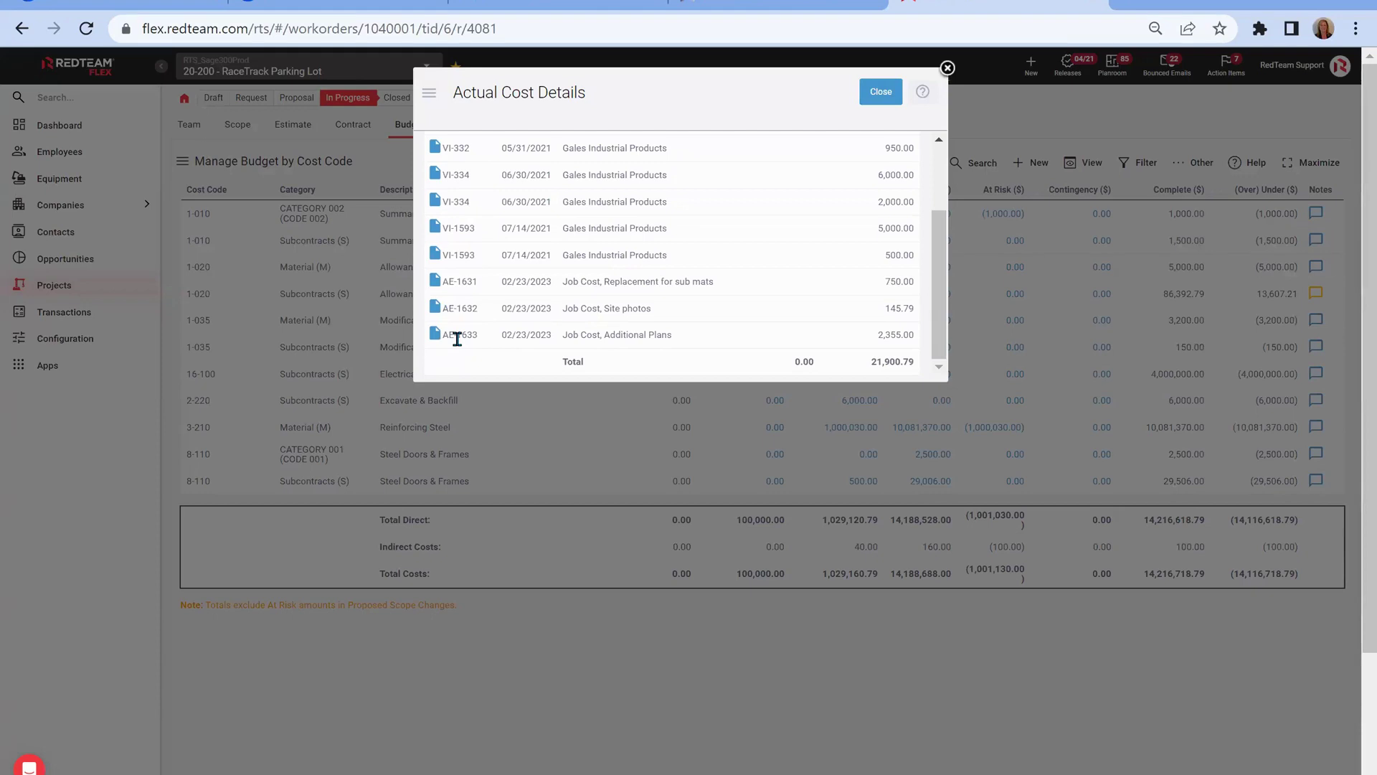
pyautogui.click(880, 92)
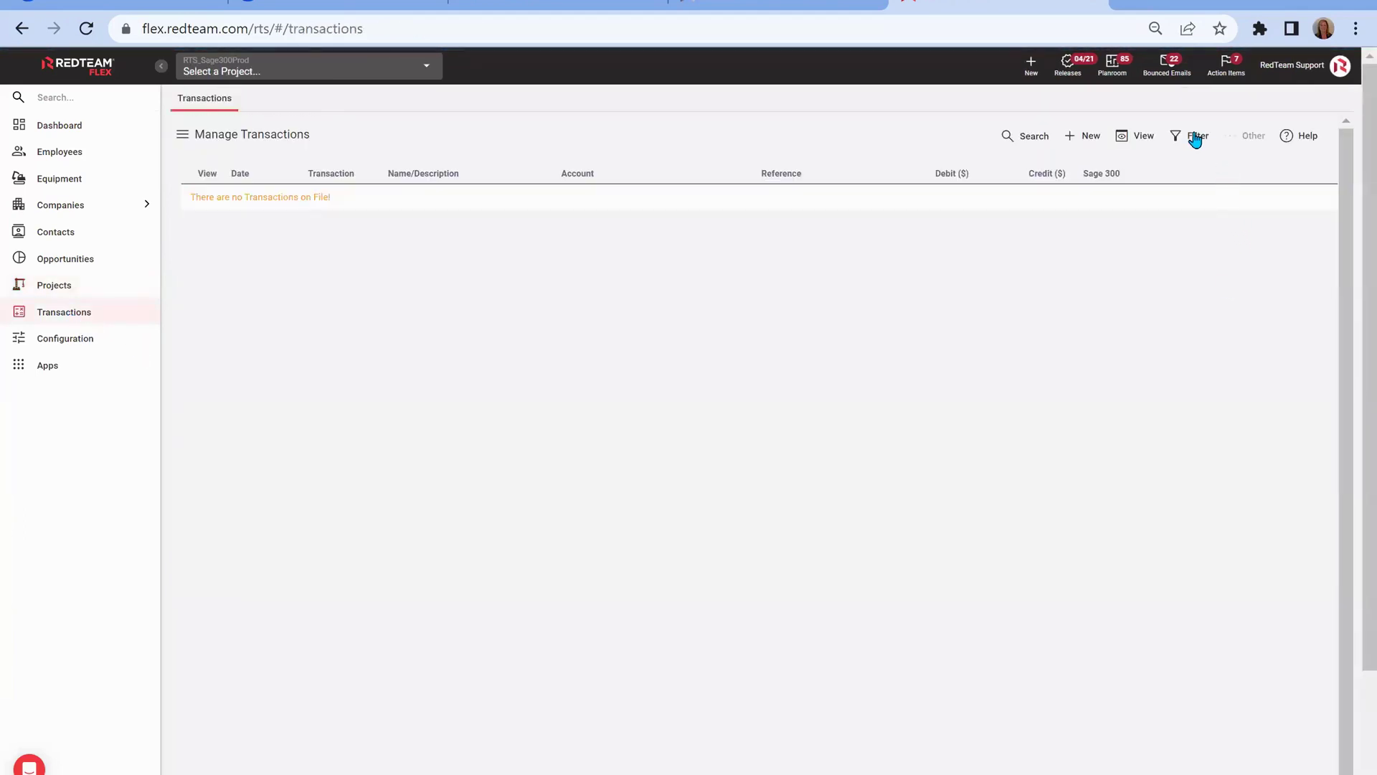
# Step: Check the Sage 300 filter's All, Linked, Not applicable, Unlinked and Unsent choices, leaving it at All
pyautogui.click(1193, 136)
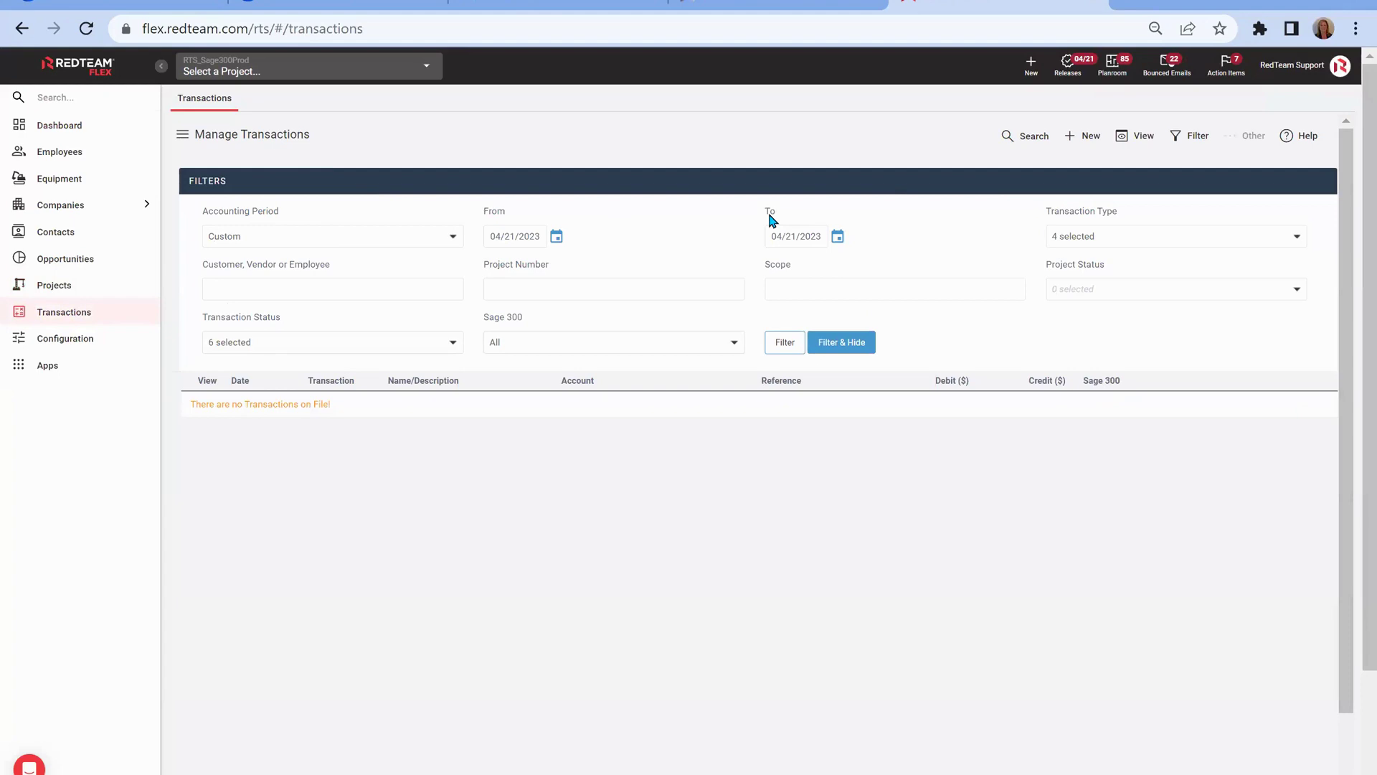
pyautogui.click(732, 342)
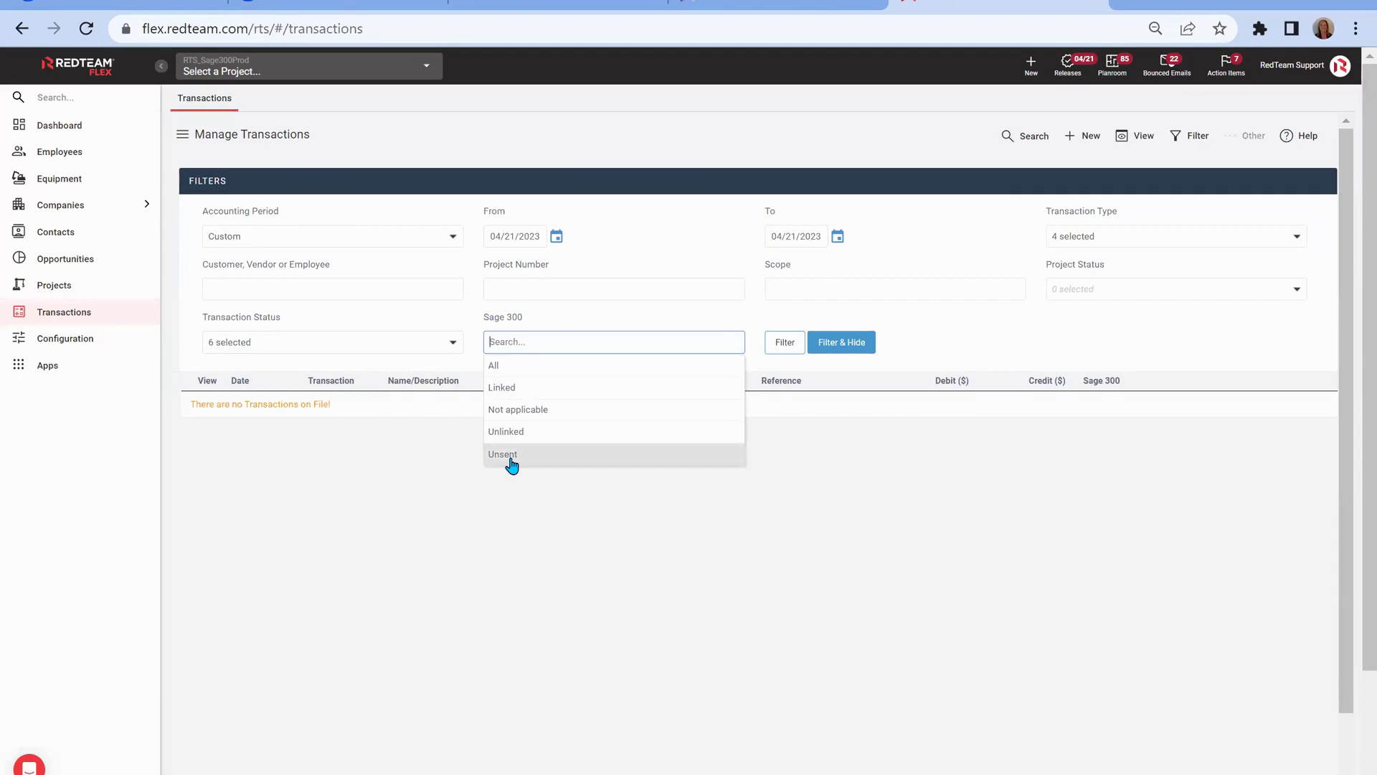
pyautogui.click(567, 506)
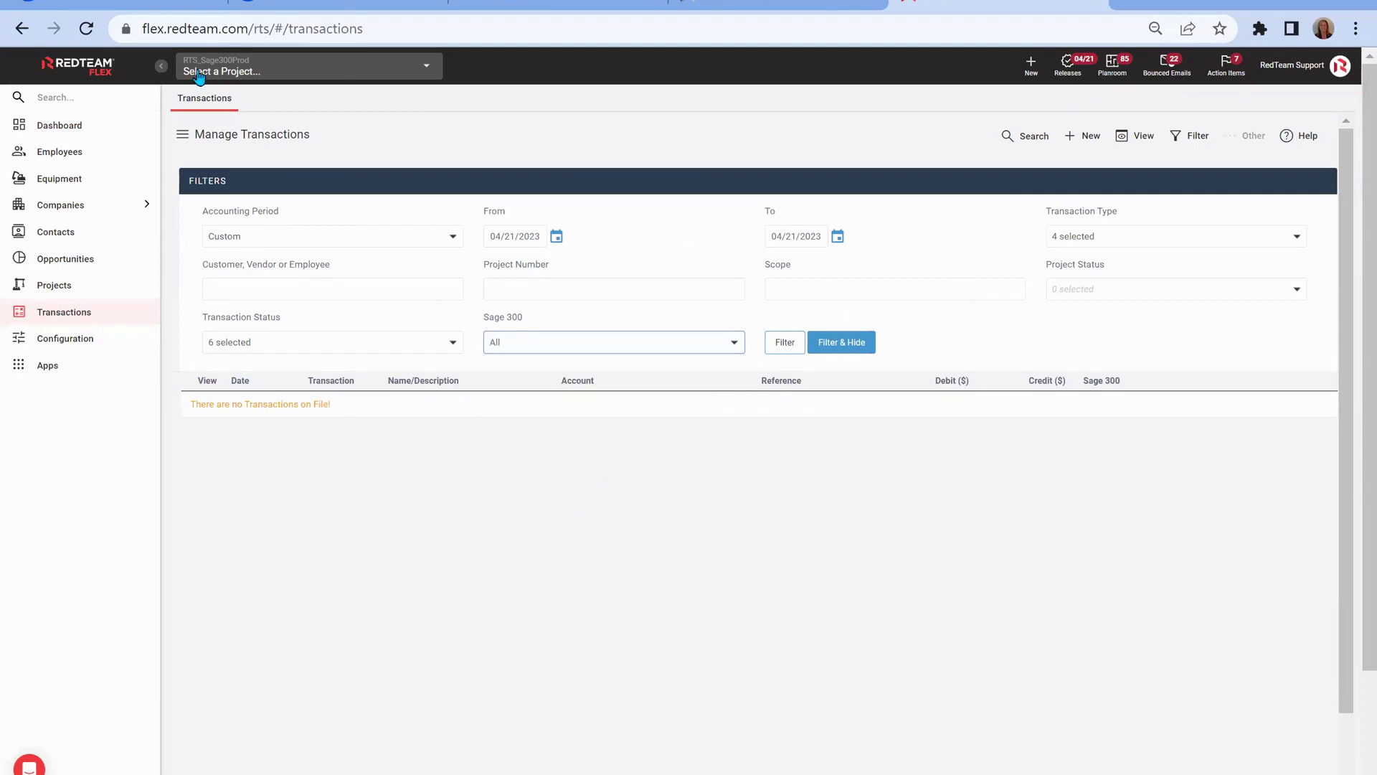
pyautogui.click(182, 143)
# Step: Open Manage Adjusting Entries from the Manage Transactions menu to see the Sage-sourced AE entries
pyautogui.click(182, 143)
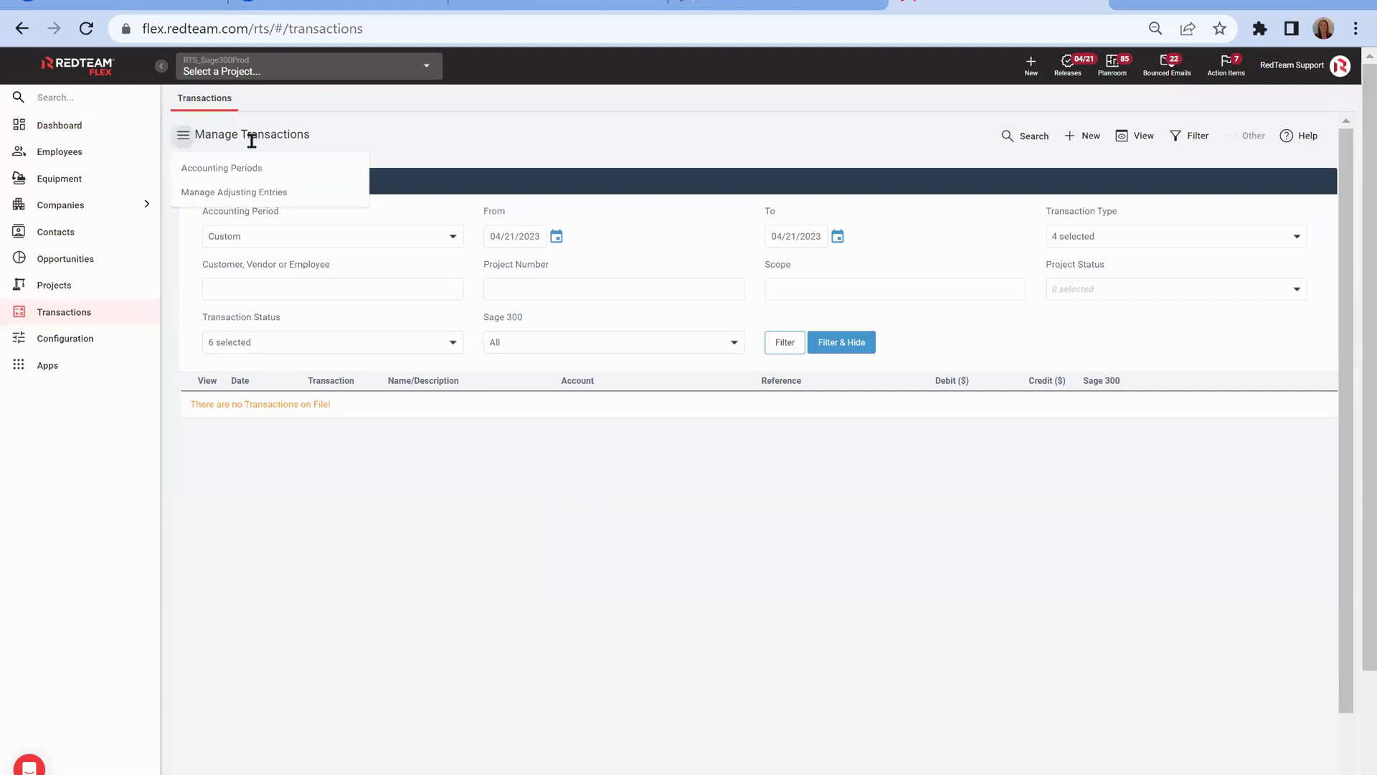
pyautogui.click(237, 194)
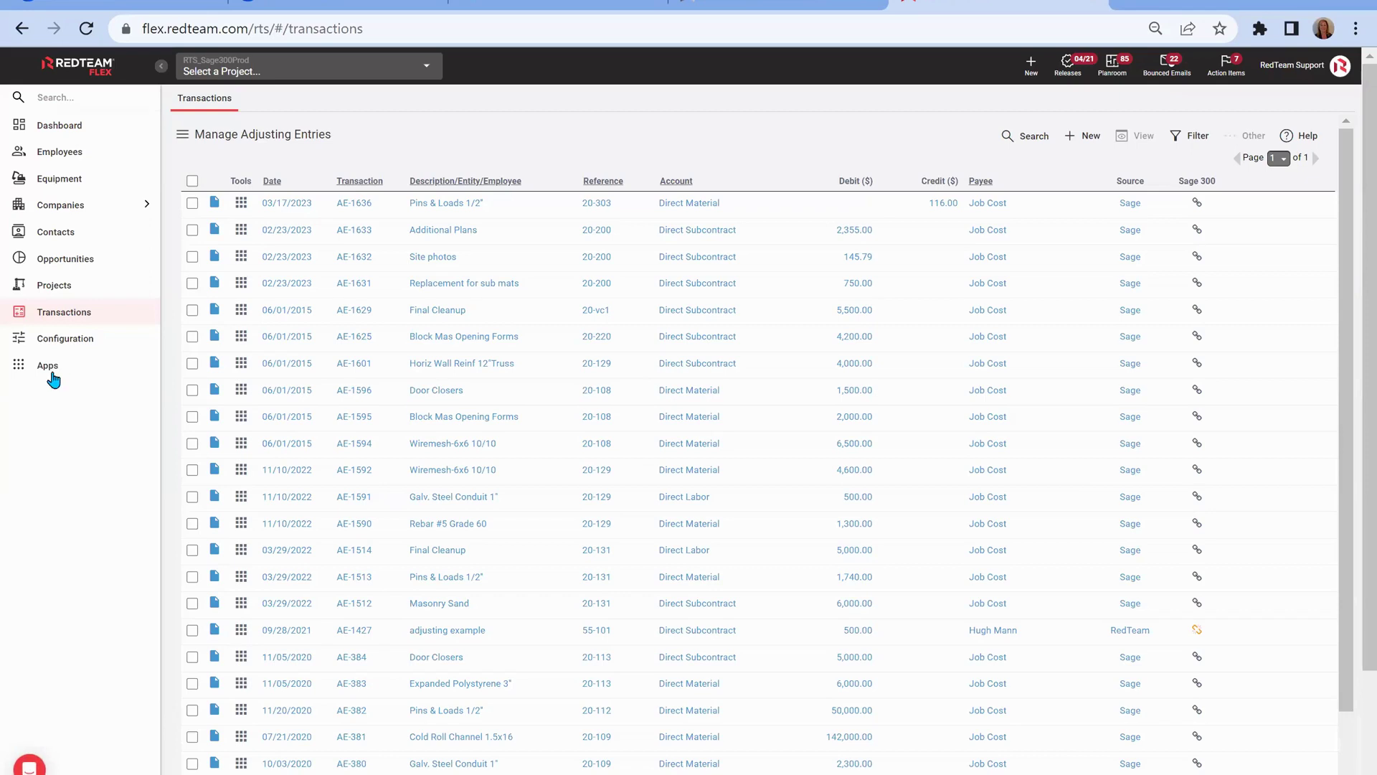
# Step: Open the hh2-Sage300 card from the Apps list to see its sent and linked counts
pyautogui.click(47, 367)
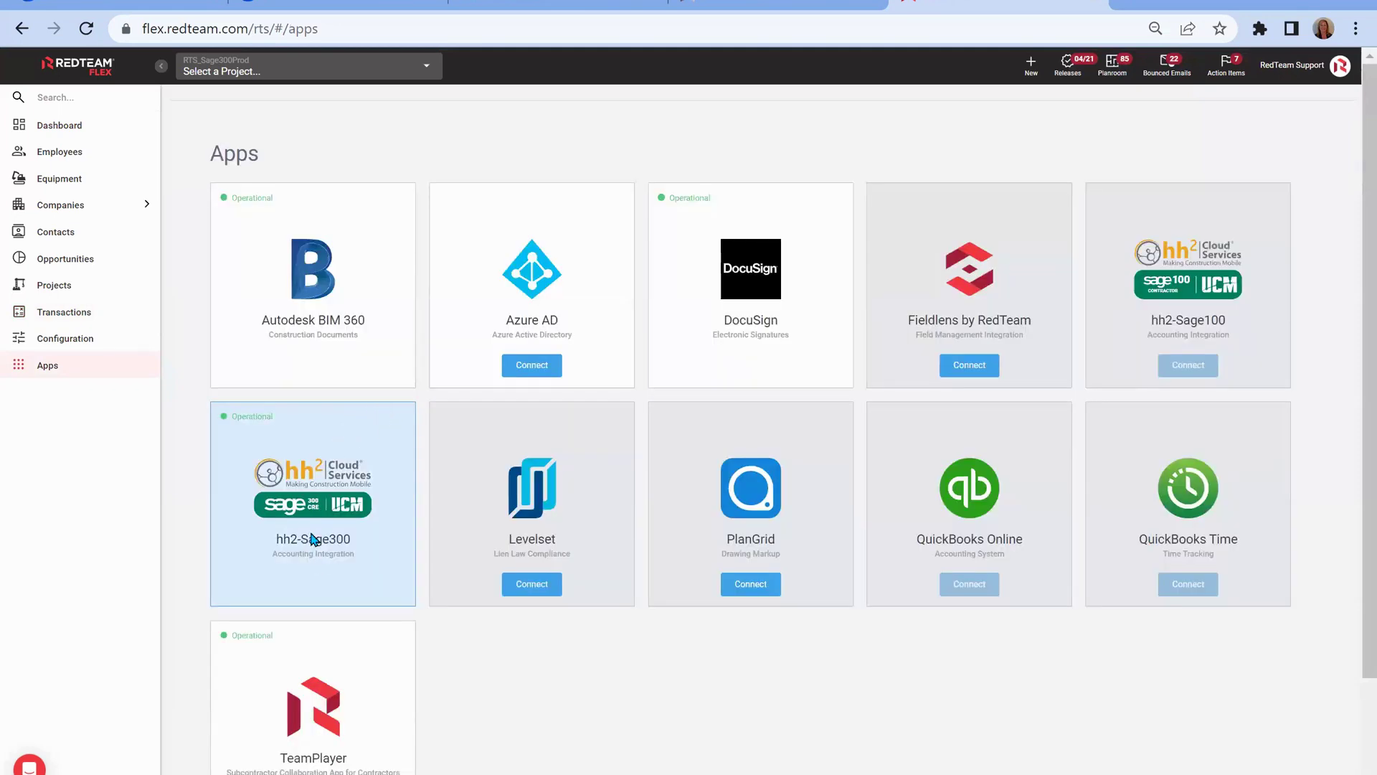
pyautogui.click(313, 540)
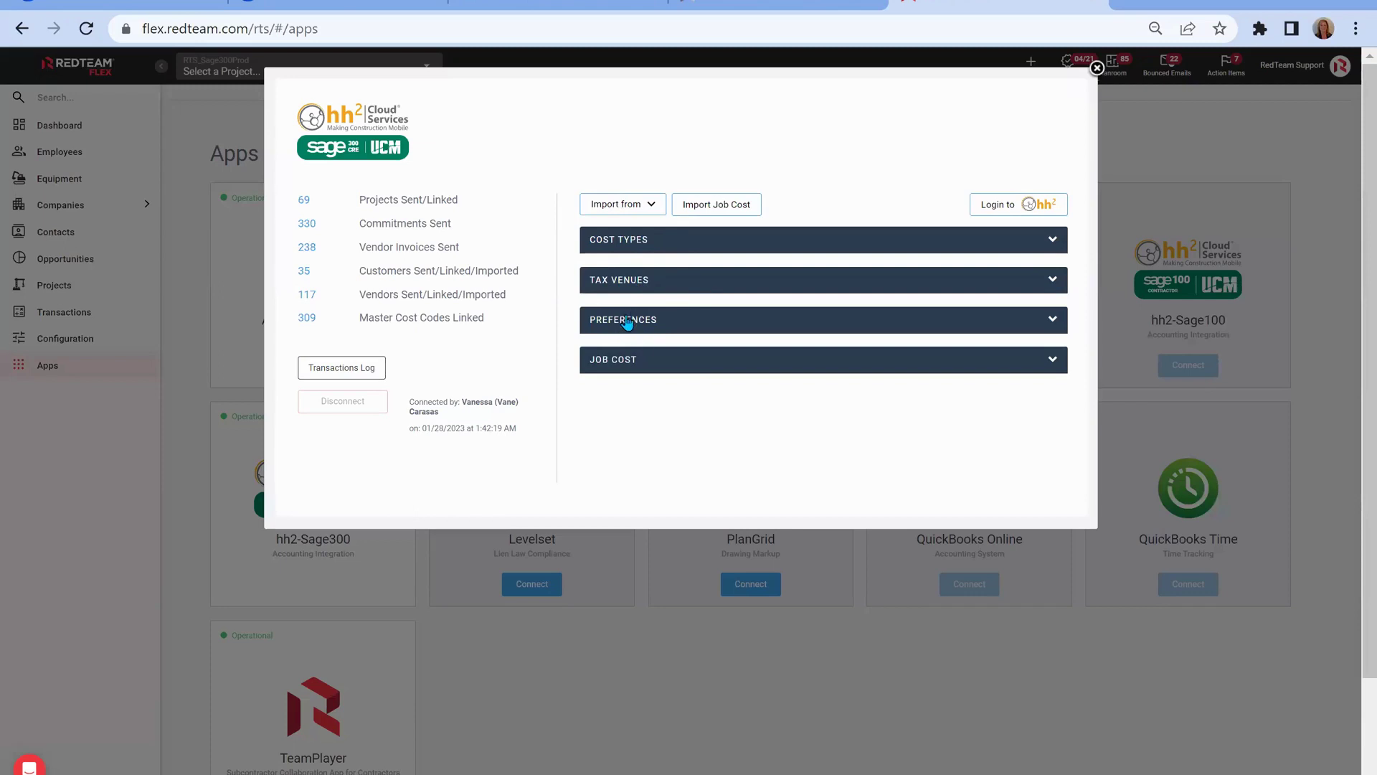
# Step: Expand the hh2 preferences to review the Sage Job ID format and minimum accounting date, then collapse them
pyautogui.click(1055, 320)
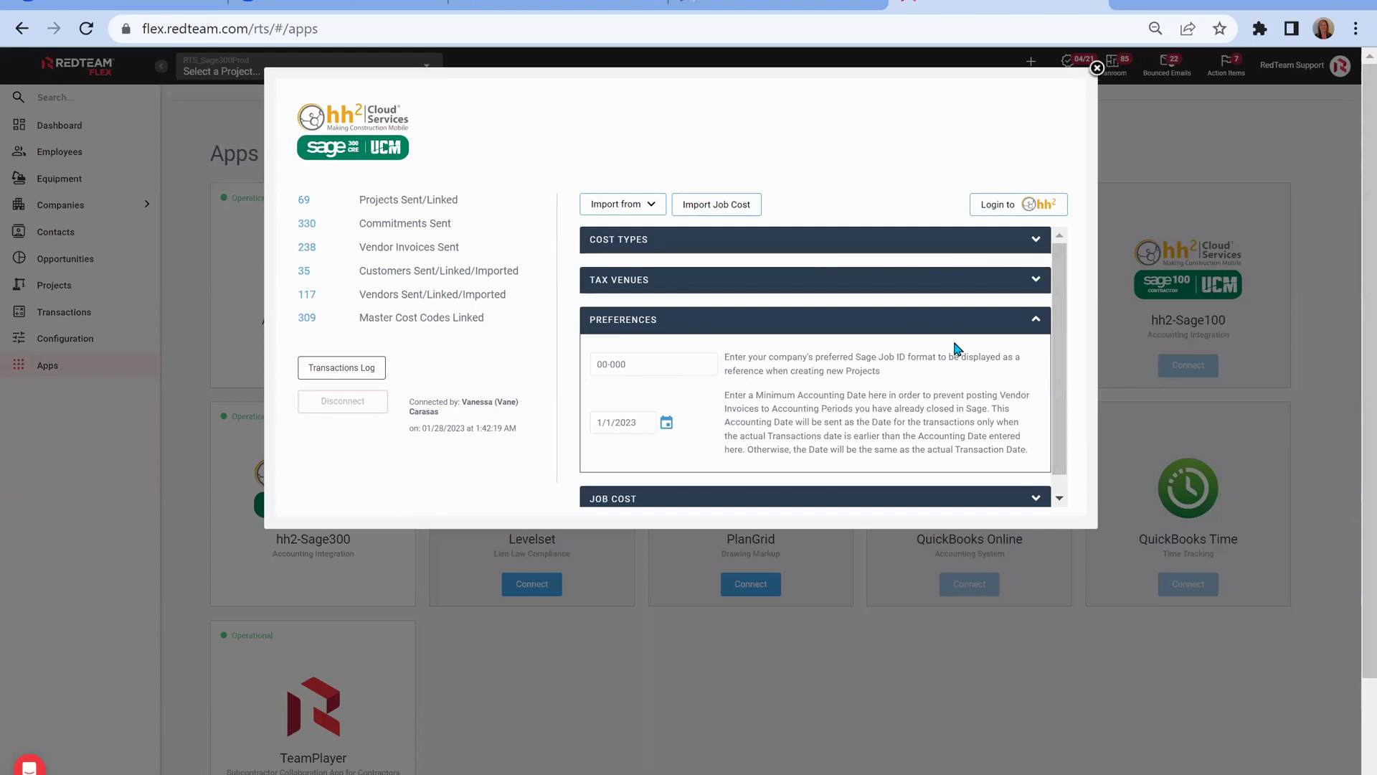
pyautogui.click(1036, 320)
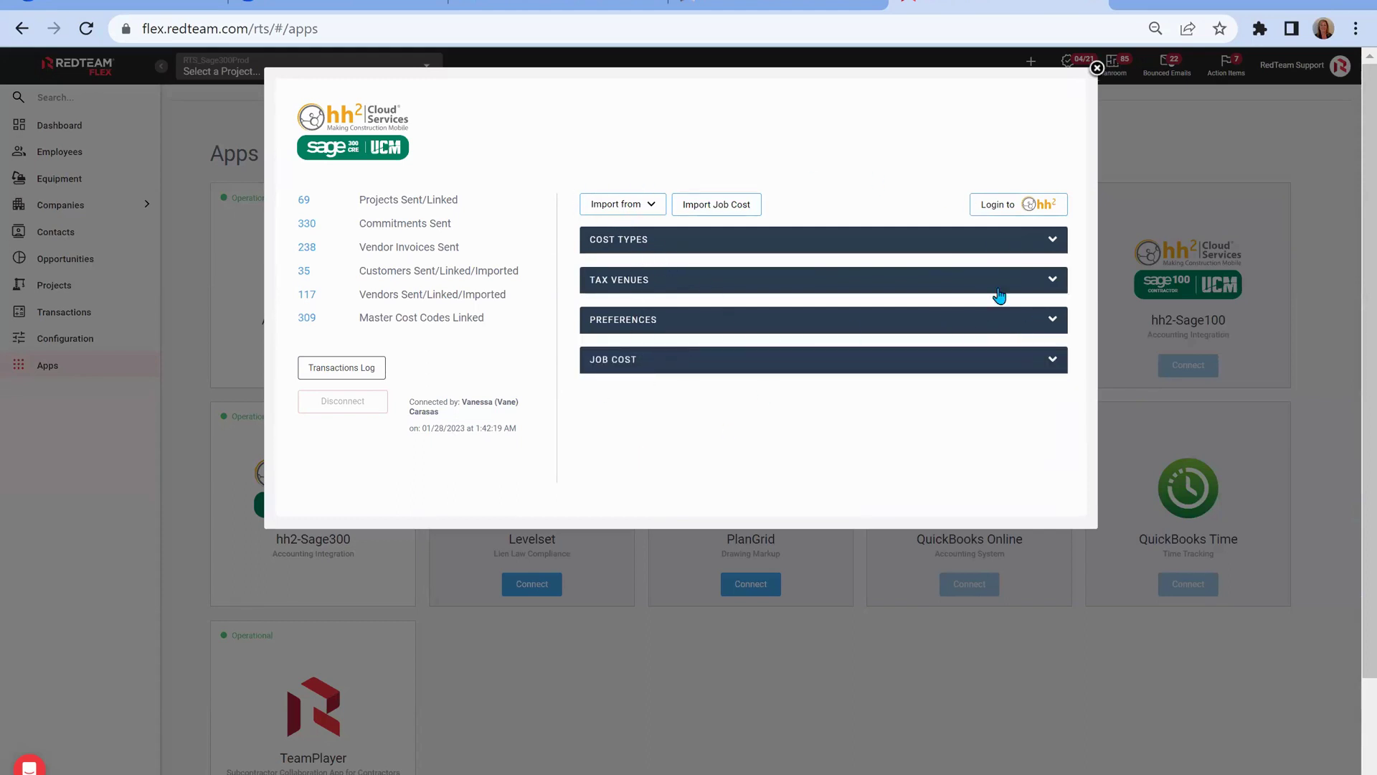
# Step: Close the hh2-Sage300 window and move through Employees to the company Dashboard
pyautogui.click(1098, 68)
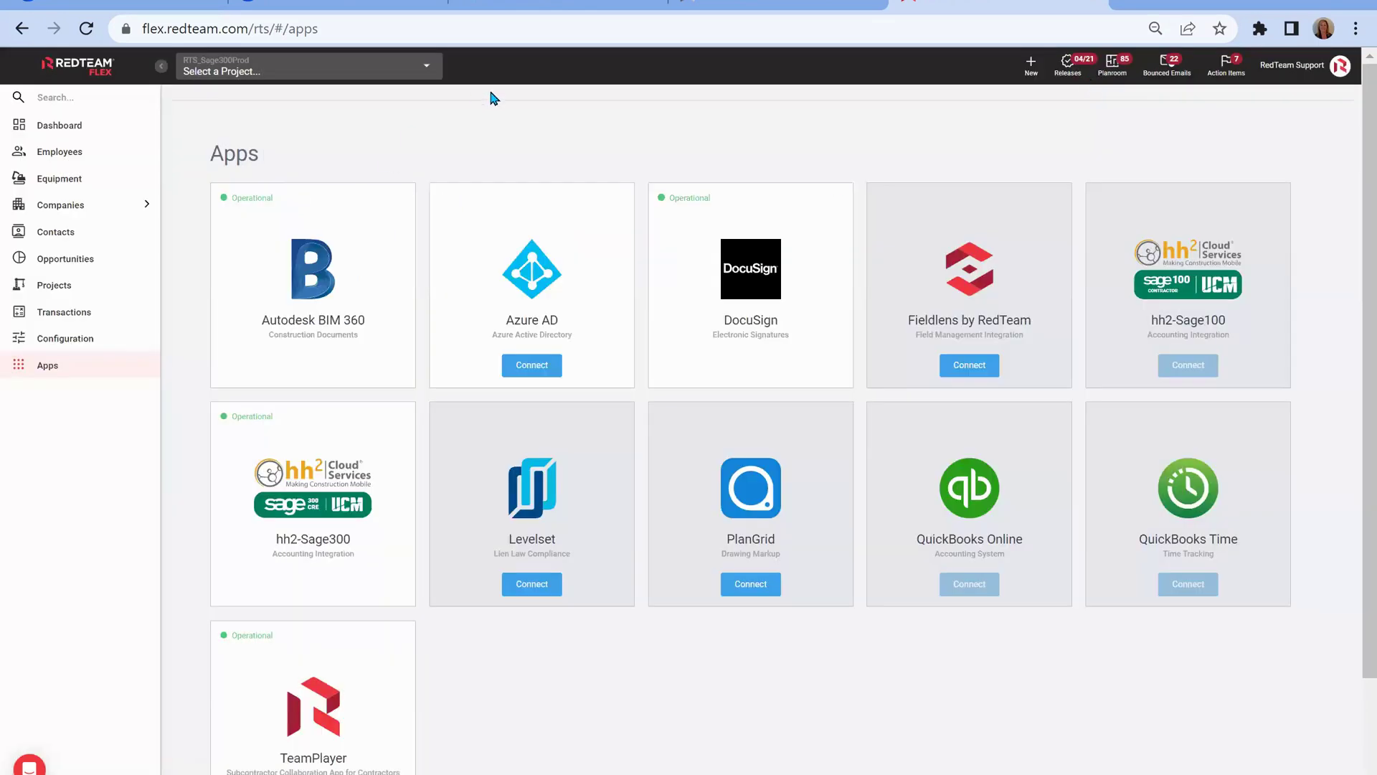
pyautogui.click(72, 164)
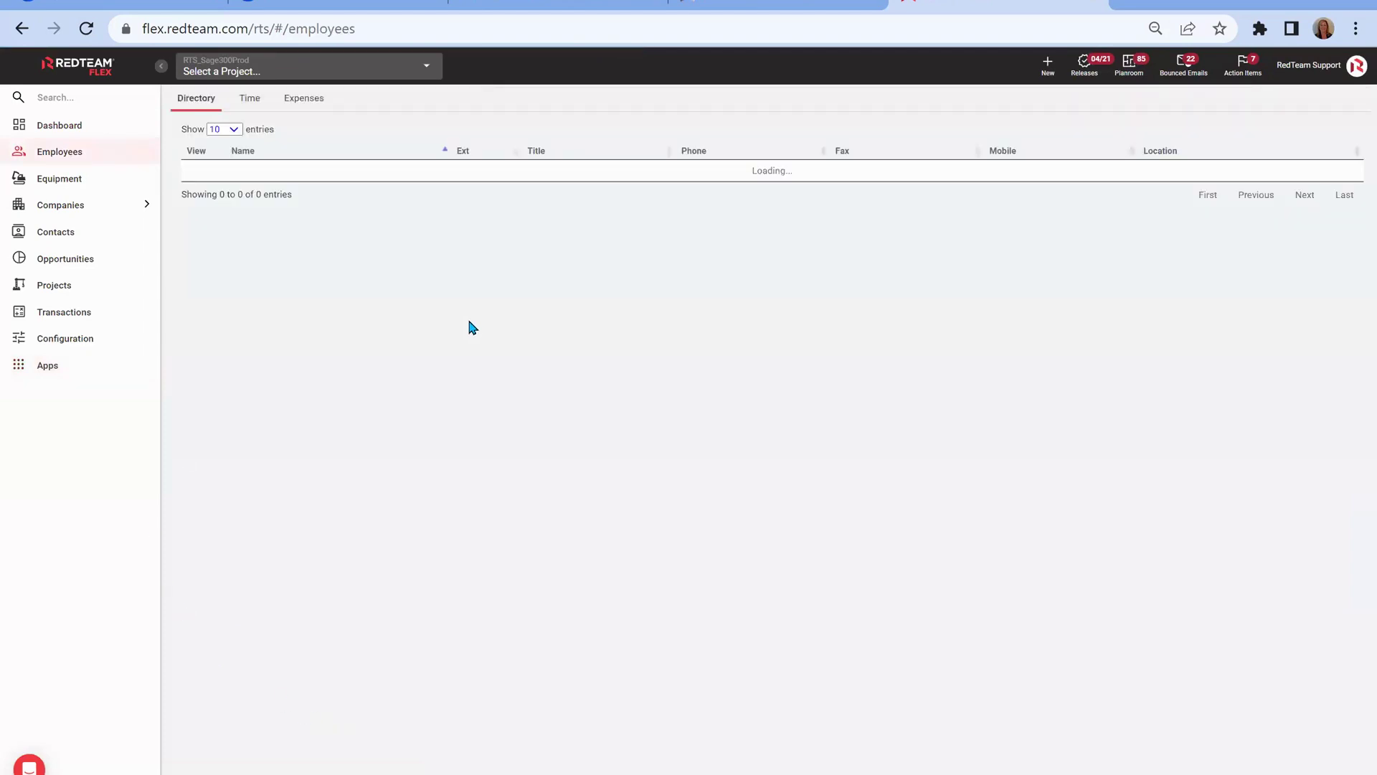
pyautogui.click(52, 133)
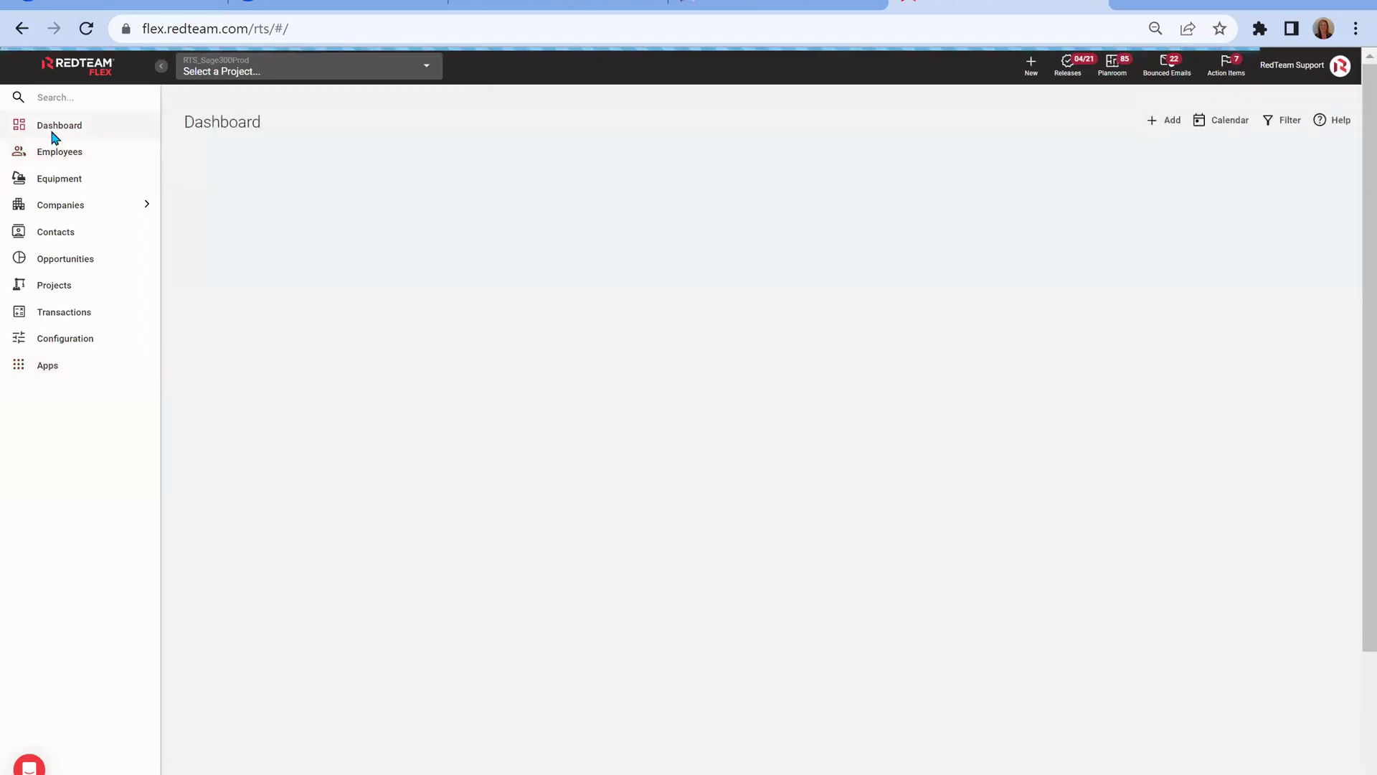